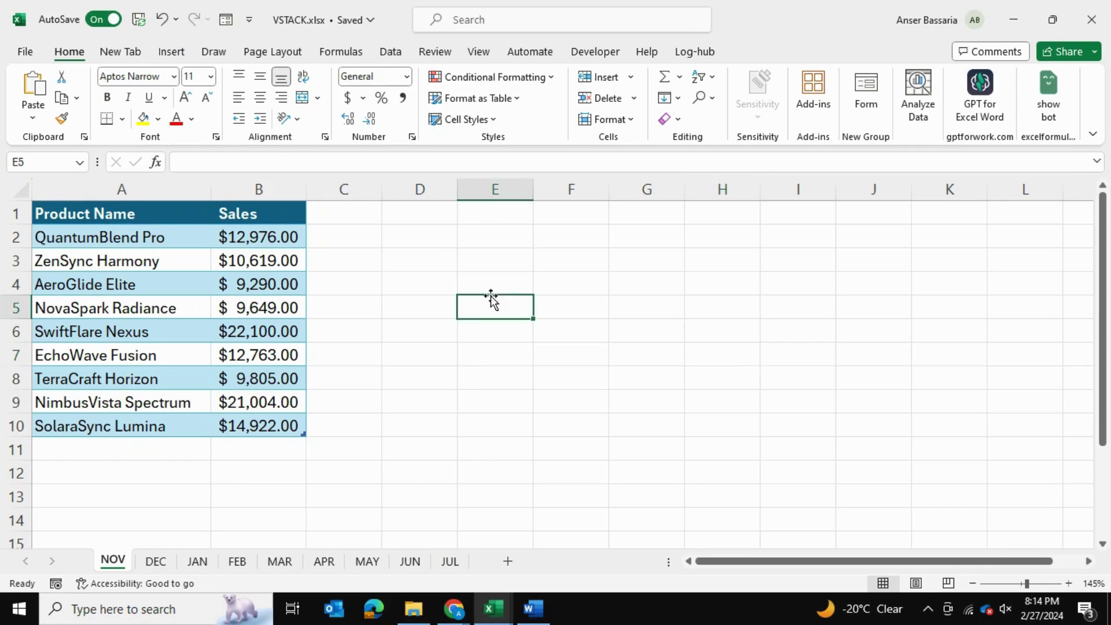
Step: Review the sales tables on the DEC through MAY sheets, then return to NOV
click(170, 559)
click(209, 564)
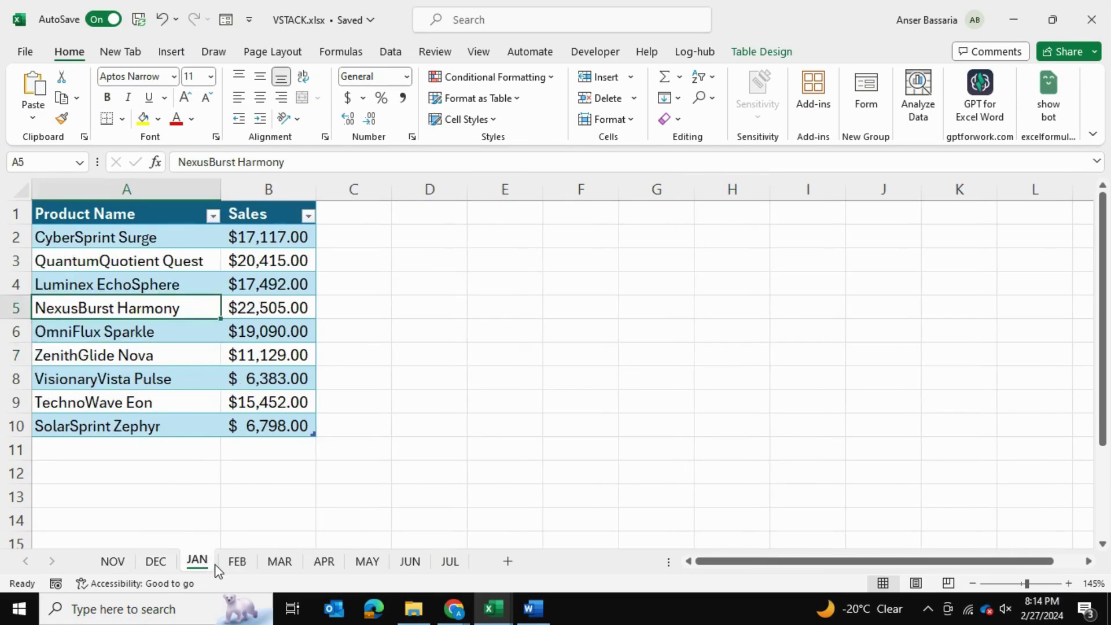
click(237, 561)
click(280, 562)
click(275, 524)
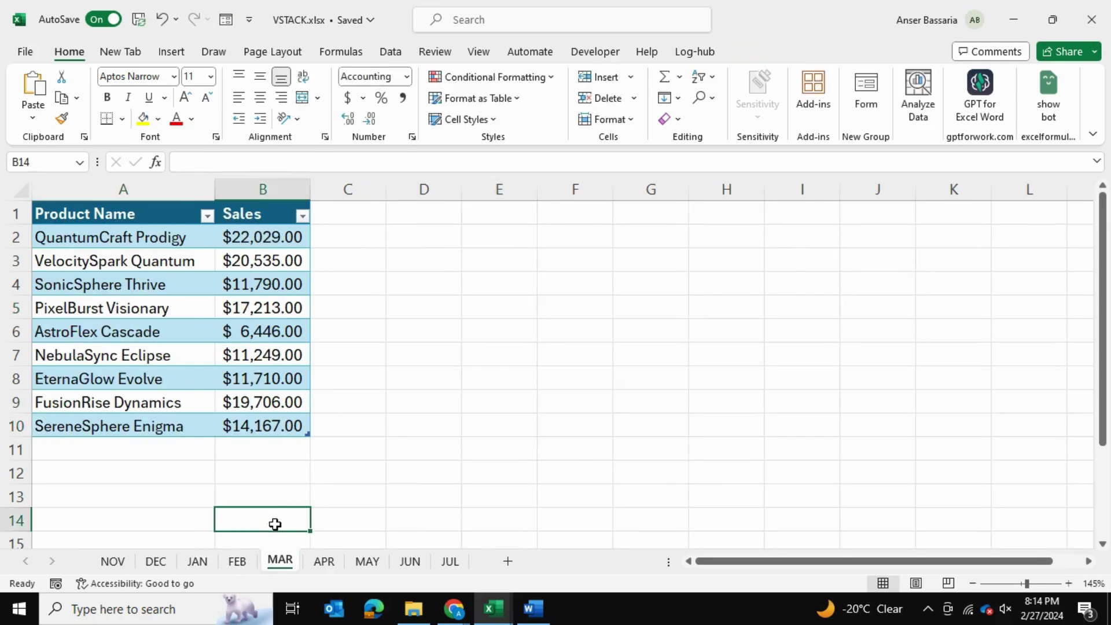
click(324, 561)
click(366, 562)
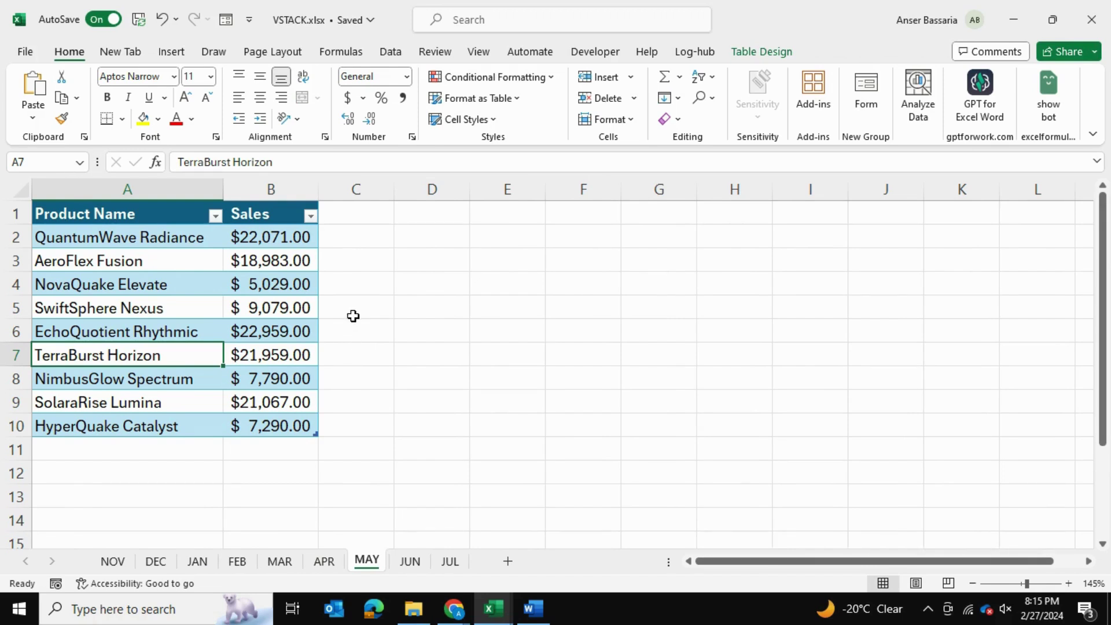
click(157, 562)
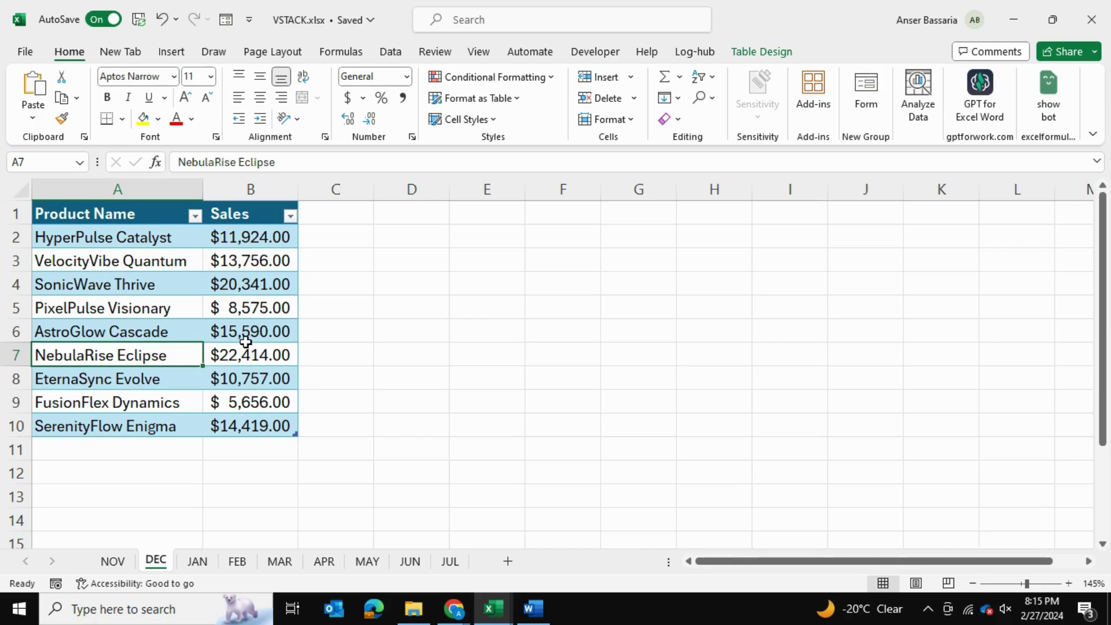
key(ctrl+Page_Up)
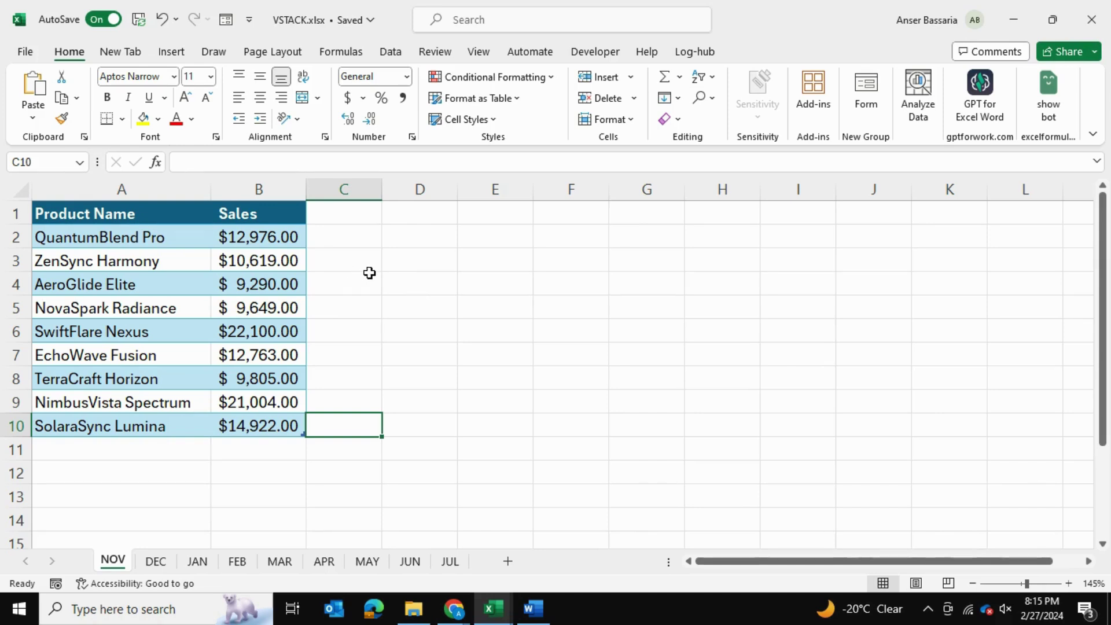
Step: Add a new blank Sheet14 and move it before NOV as the first sheet
click(516, 560)
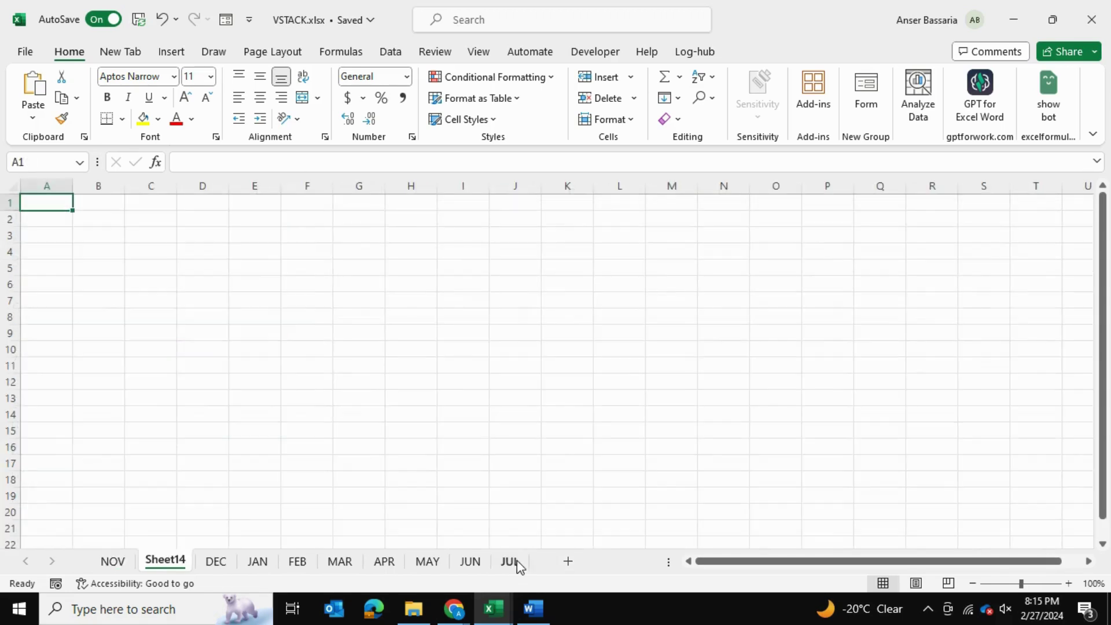
drag(171, 560, 110, 559)
click(173, 560)
click(216, 561)
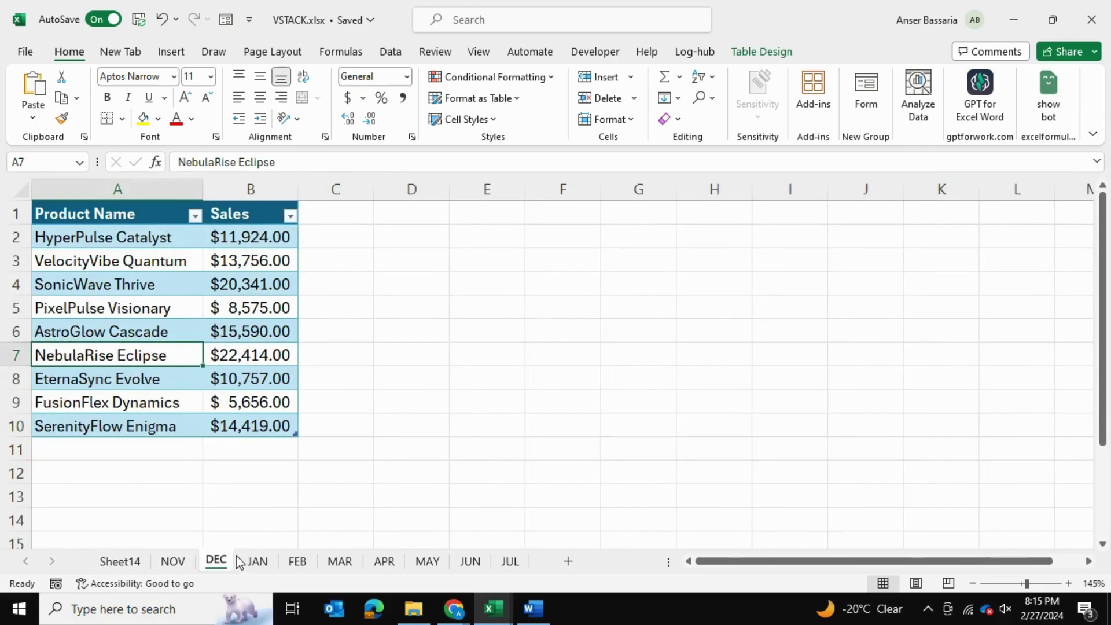
click(258, 561)
click(120, 560)
Step: Check the NOV, DEC and JAN table names on Table Design, then return to Sheet14
key(ctrl+Page_Down)
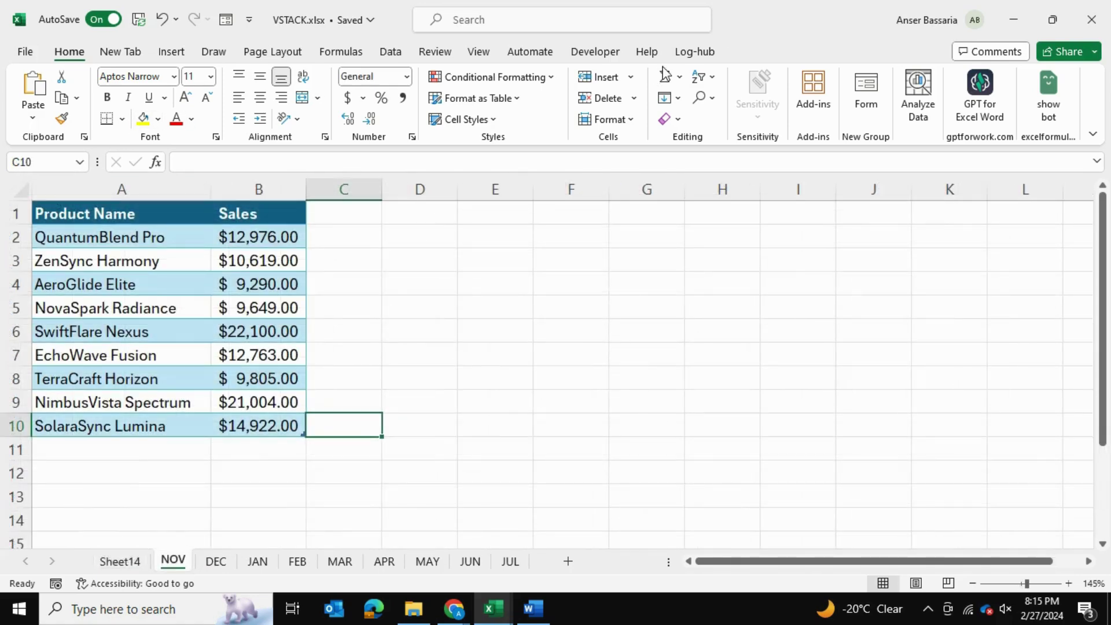
key(Left)
key(Up)
key(Up)
key(Up)
key(Up)
key(Up)
key(Up)
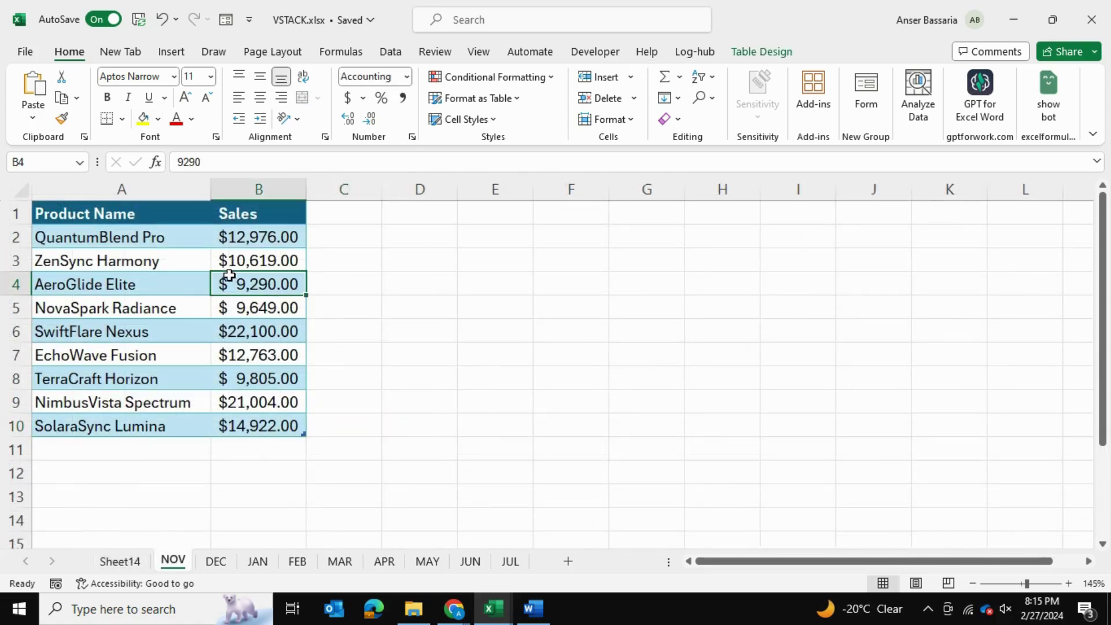
click(762, 52)
click(220, 561)
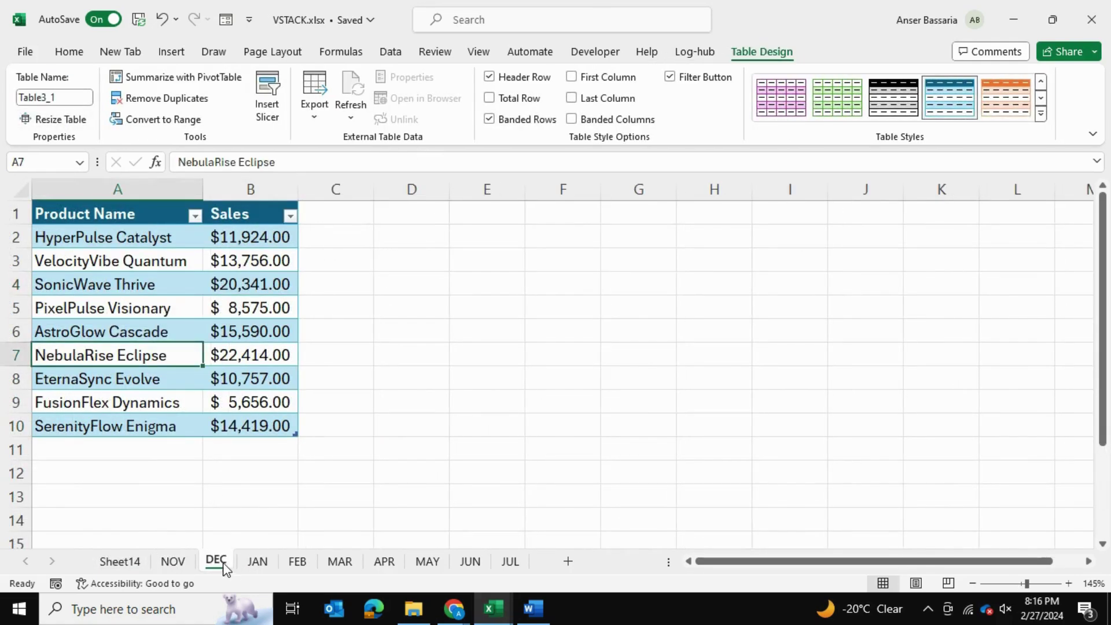
key(Up)
key(Up)
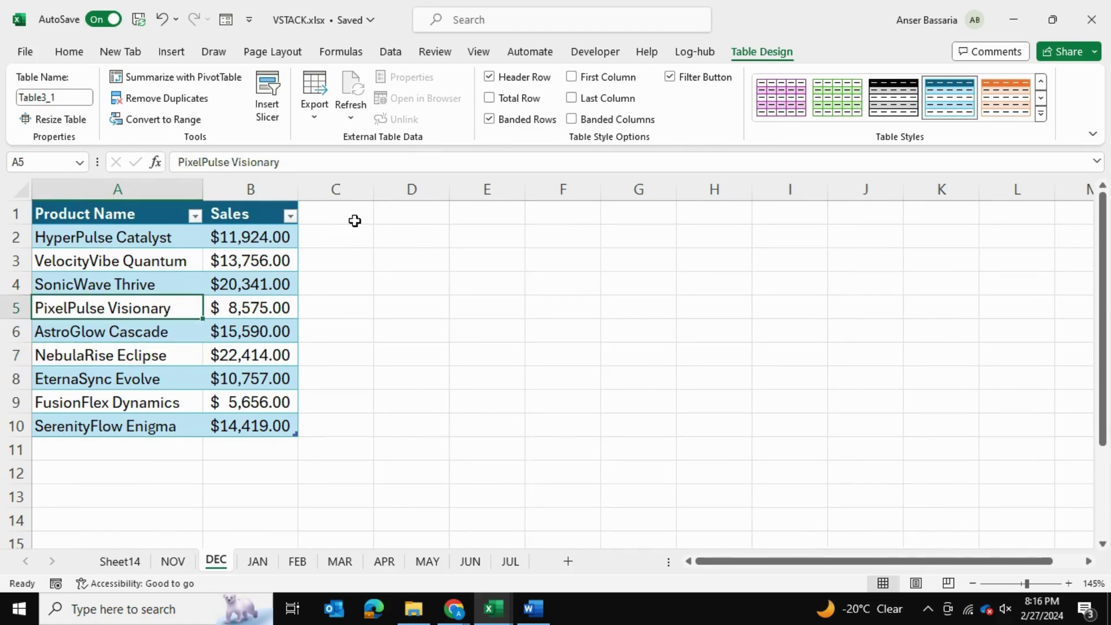
click(256, 563)
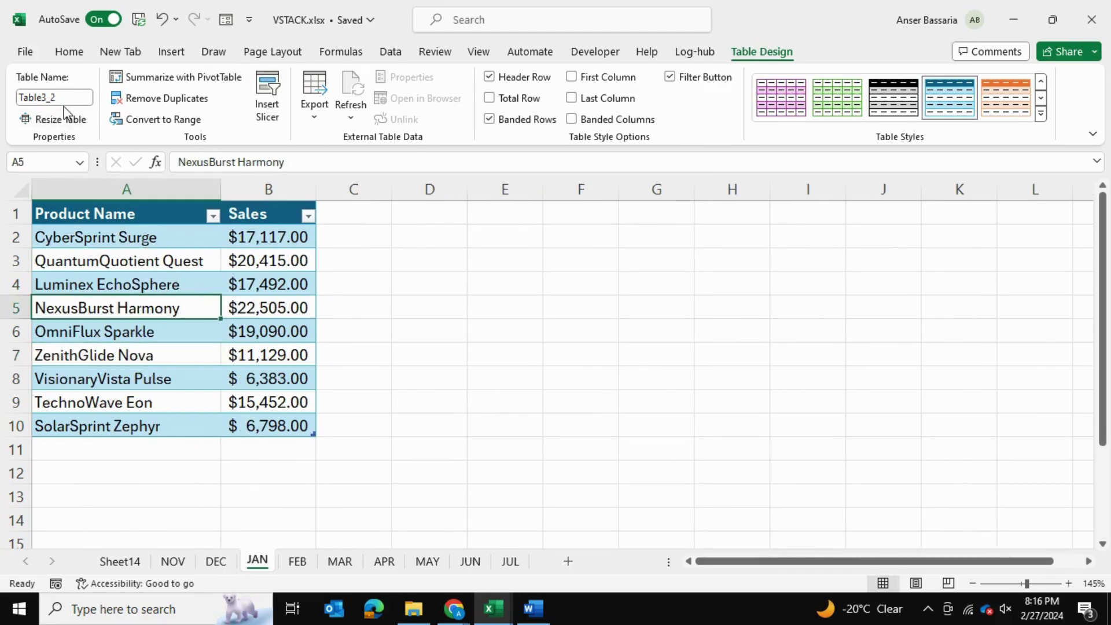
click(120, 562)
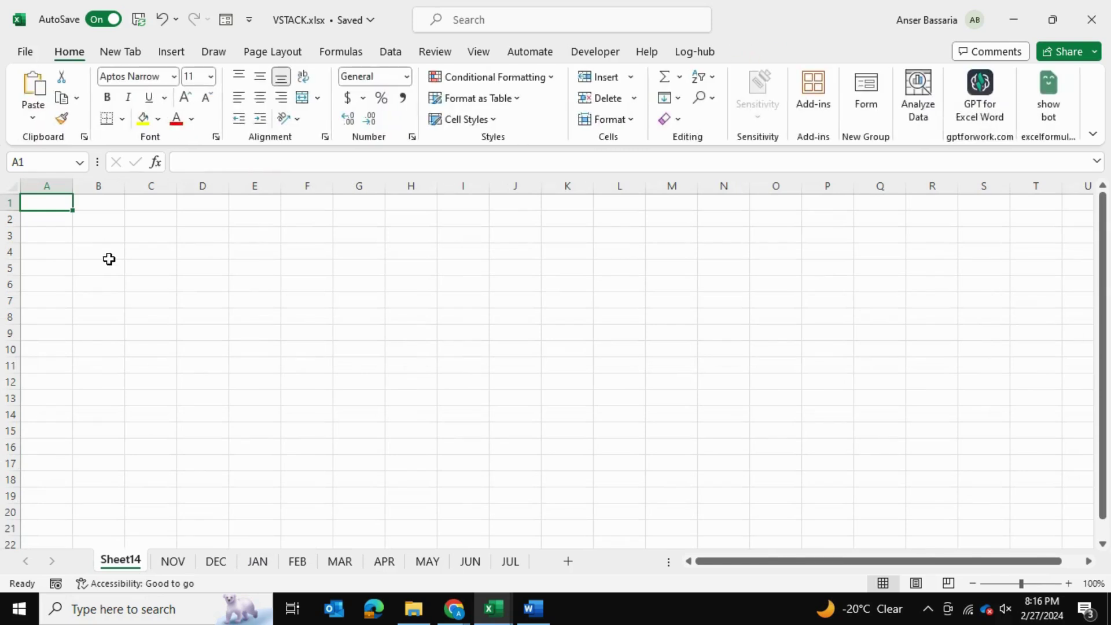
Step: Enter =VSTACK(Table3,Table3_1) in A1 to stack the NOV and DEC tables, and widen column A
text(=vstack()
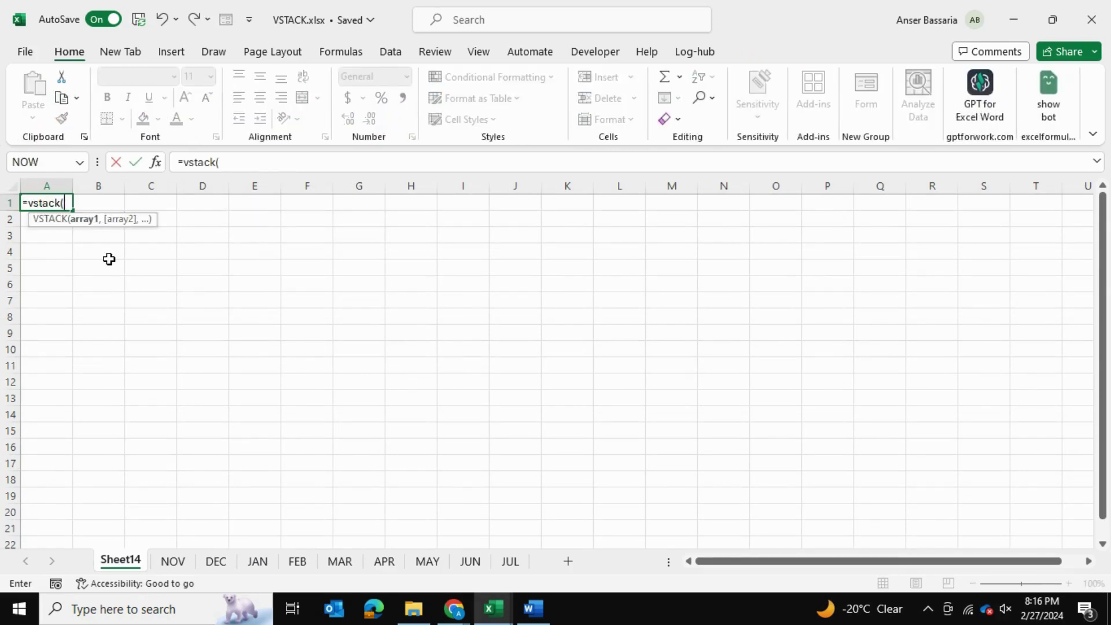
text(tab)
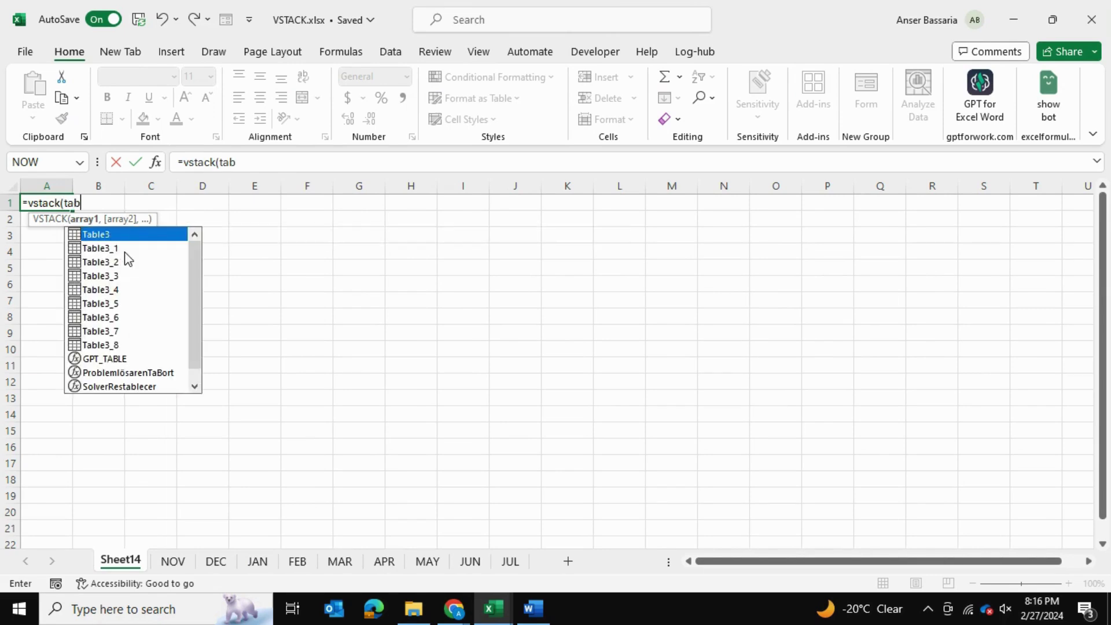
double_click(116, 238)
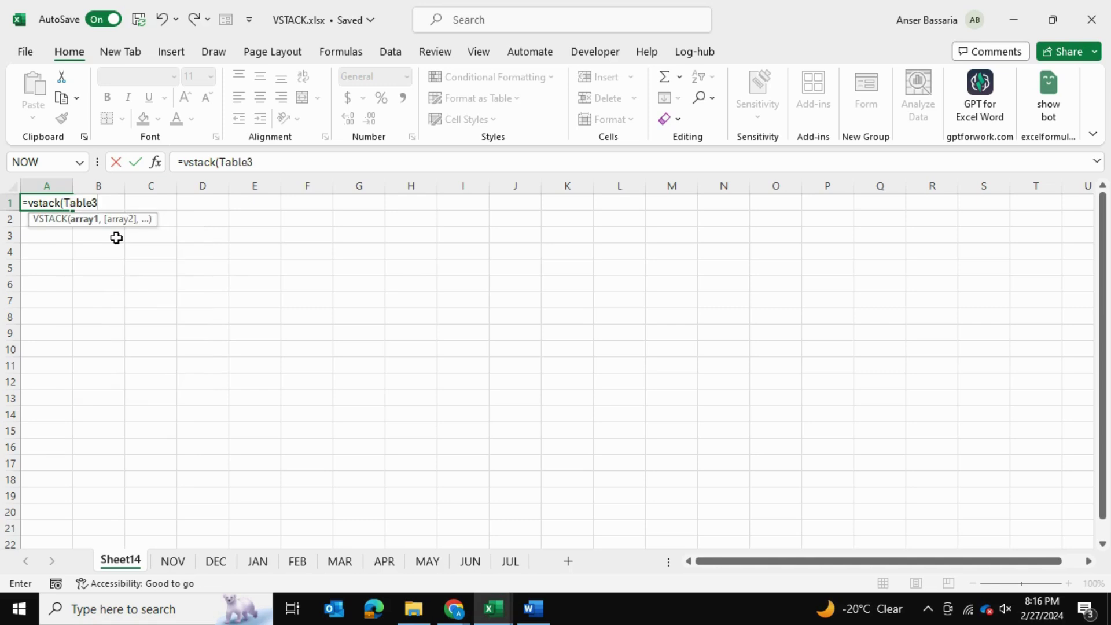
text(,)
text(tab)
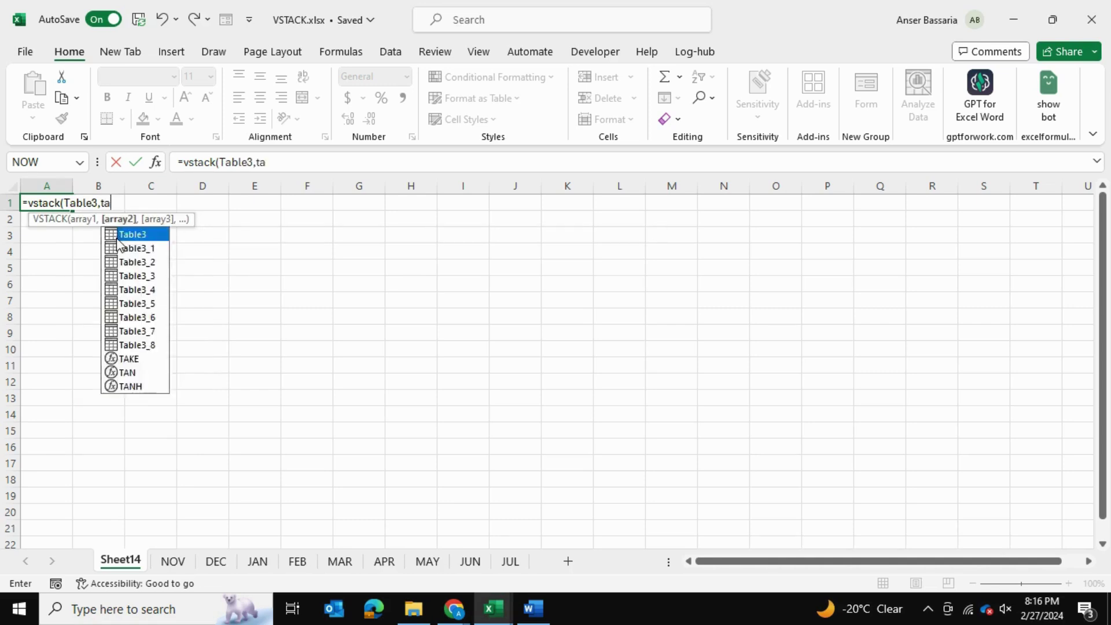
double_click(145, 248)
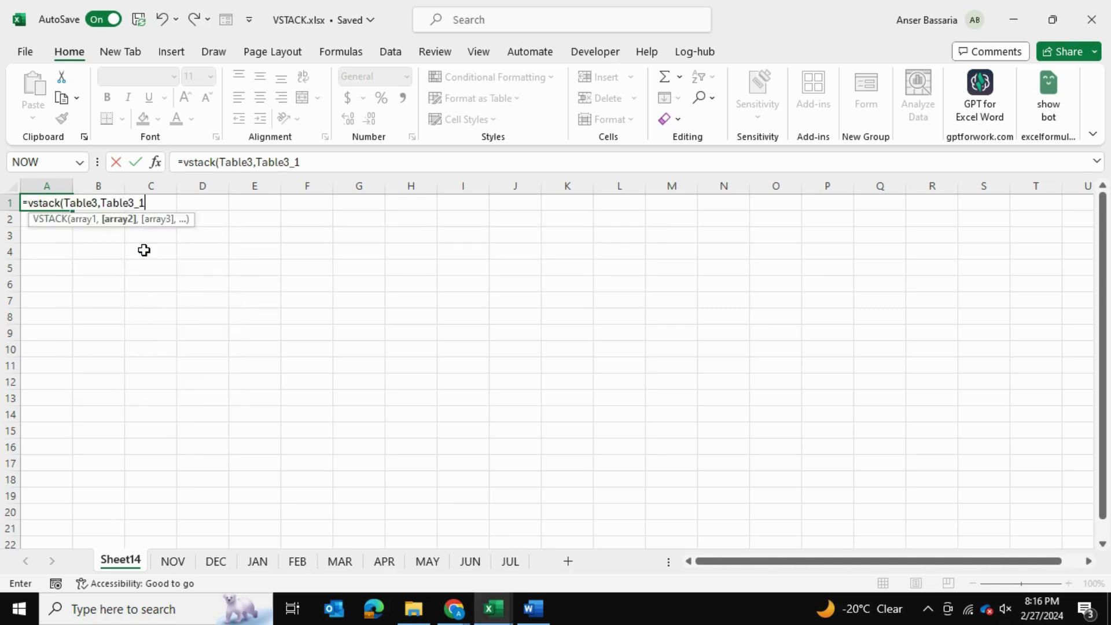
text())
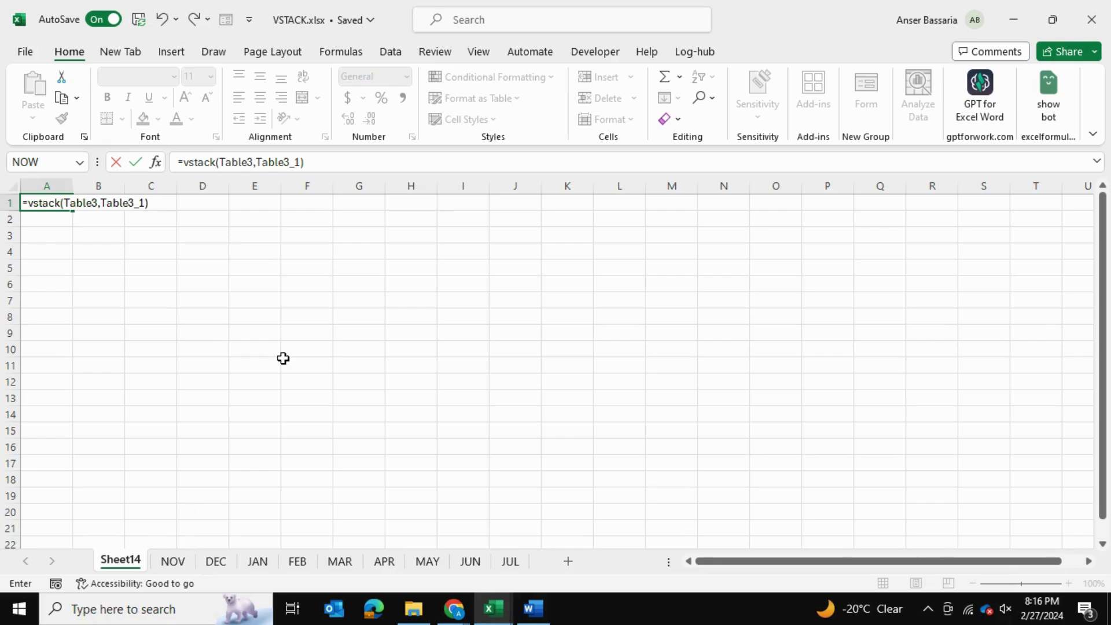
key(Return)
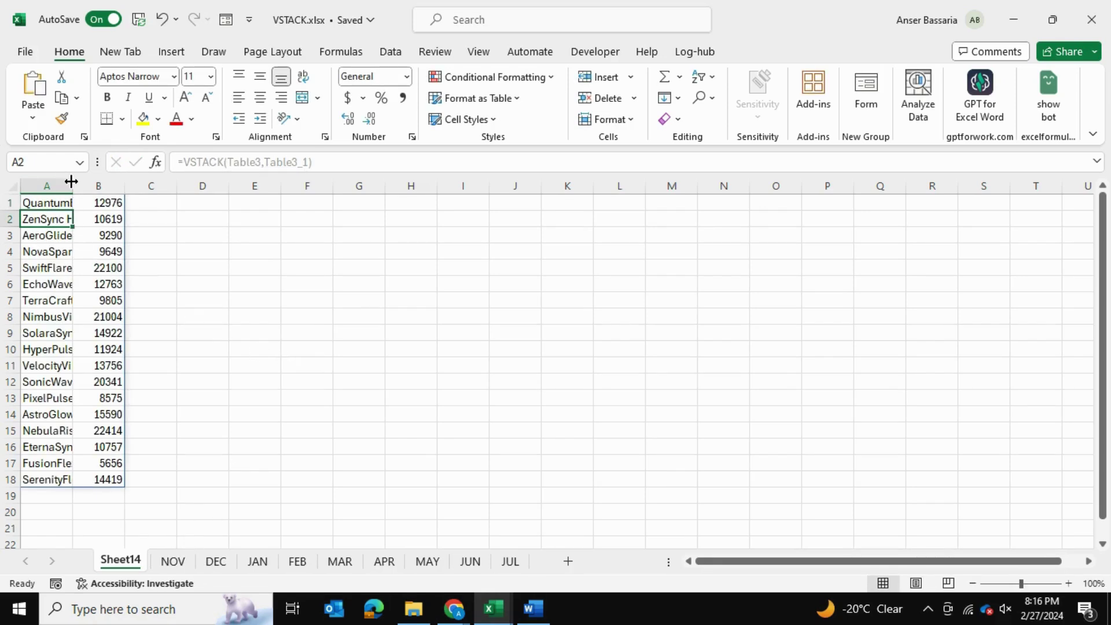
drag(73, 185, 130, 186)
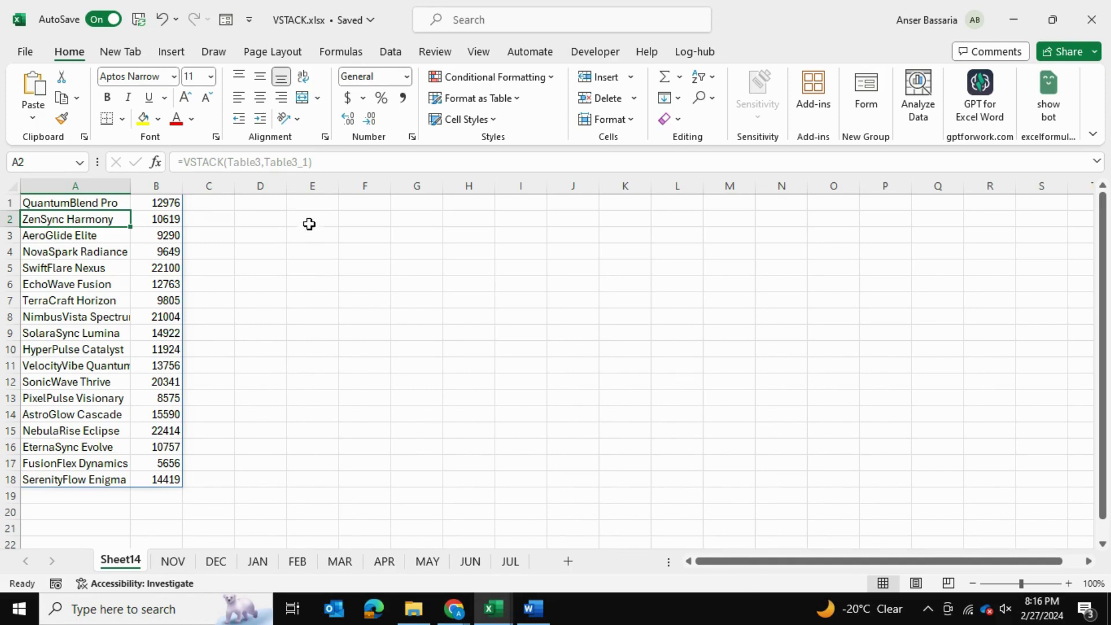
Step: Enter =VSTACK(NOV:JUL!A1:B100) in D1 to stack all month sheets' product and sales columns
click(280, 204)
key(BackSpace)
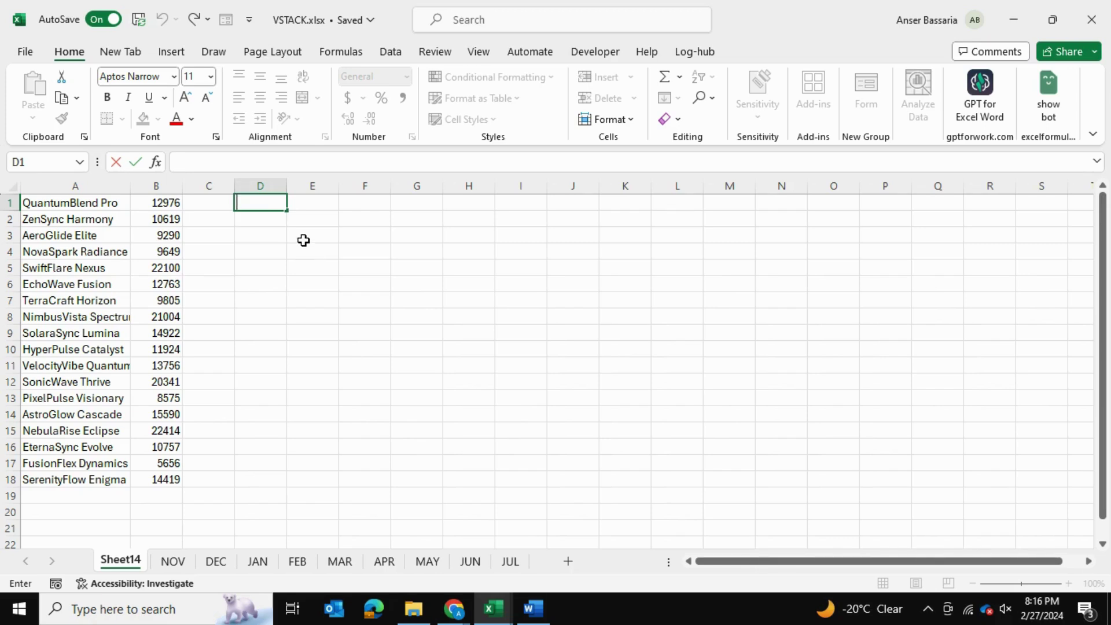
text(=vstack)
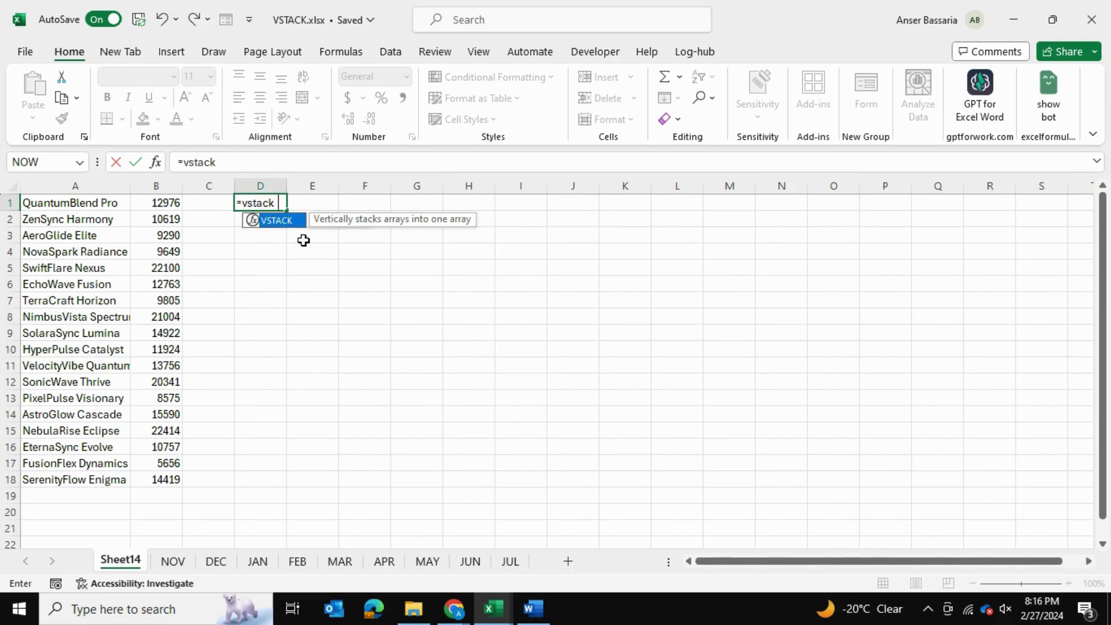
text(()
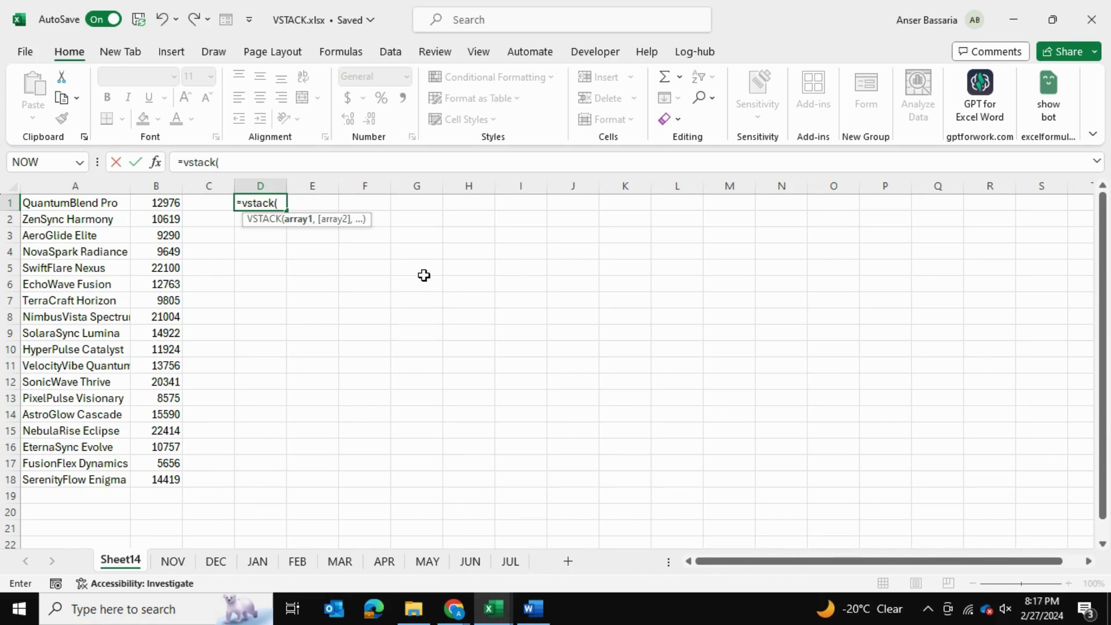
text(nov:j)
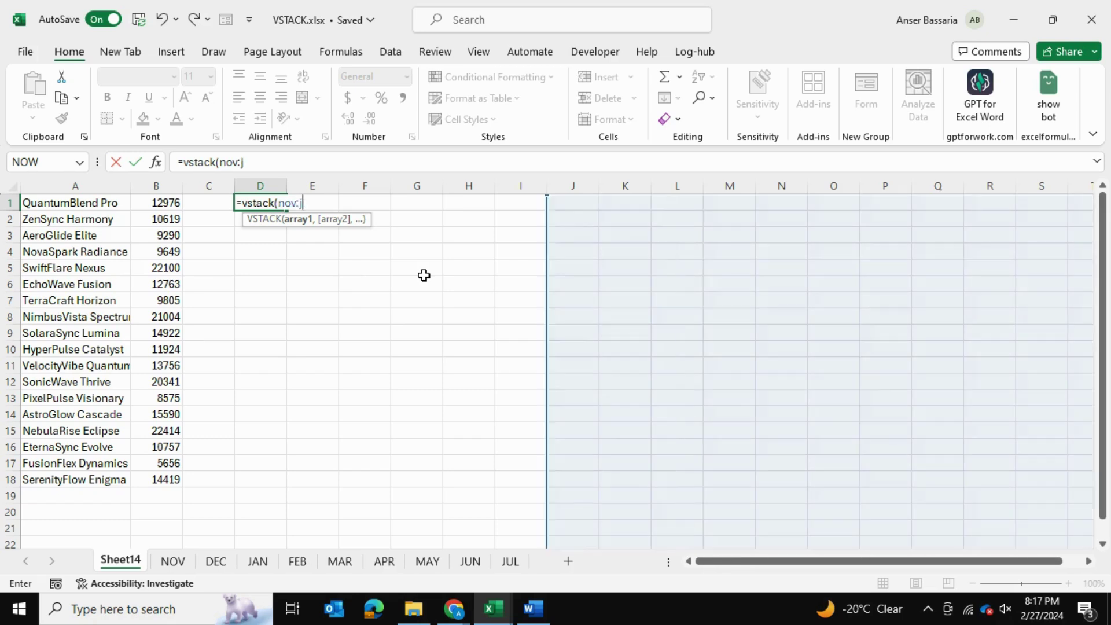
text(ul)
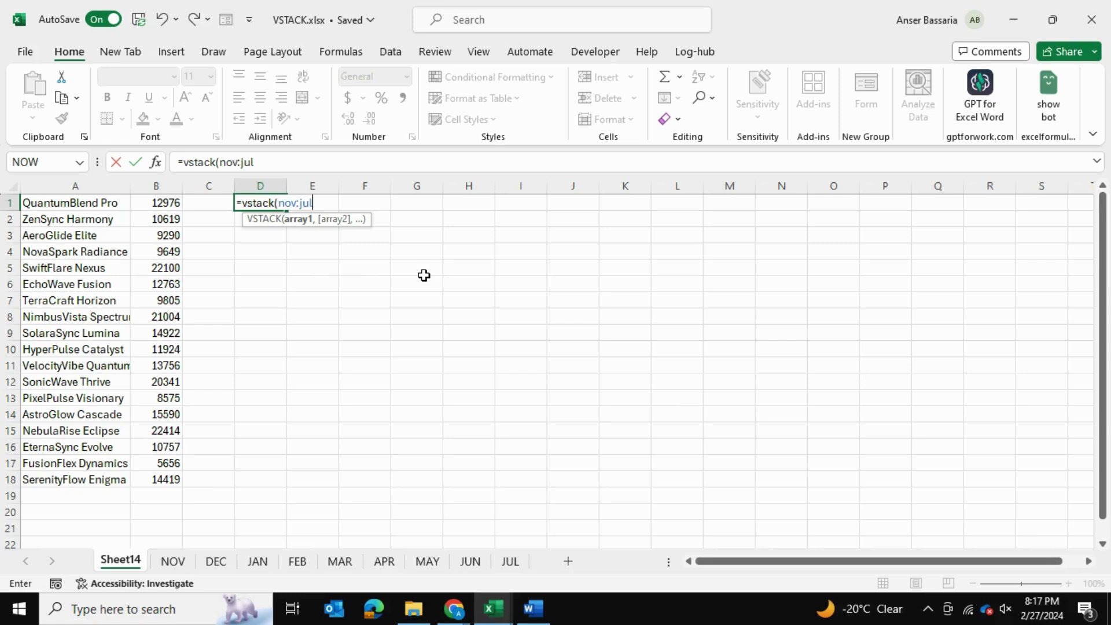
text(!)
text(a1)
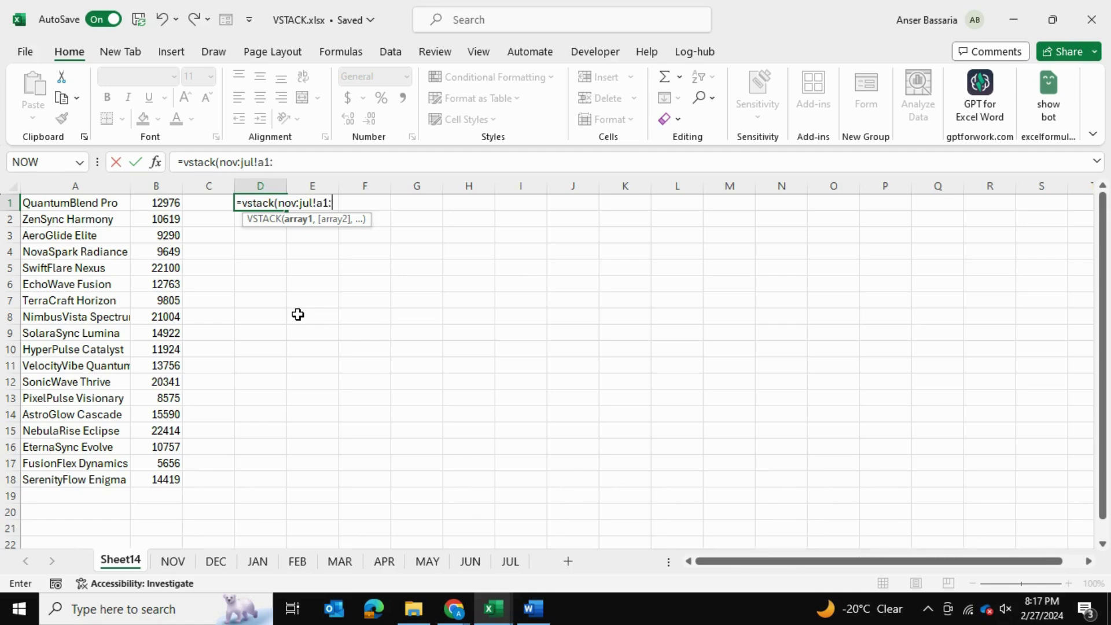
text(:b100))
key(Return)
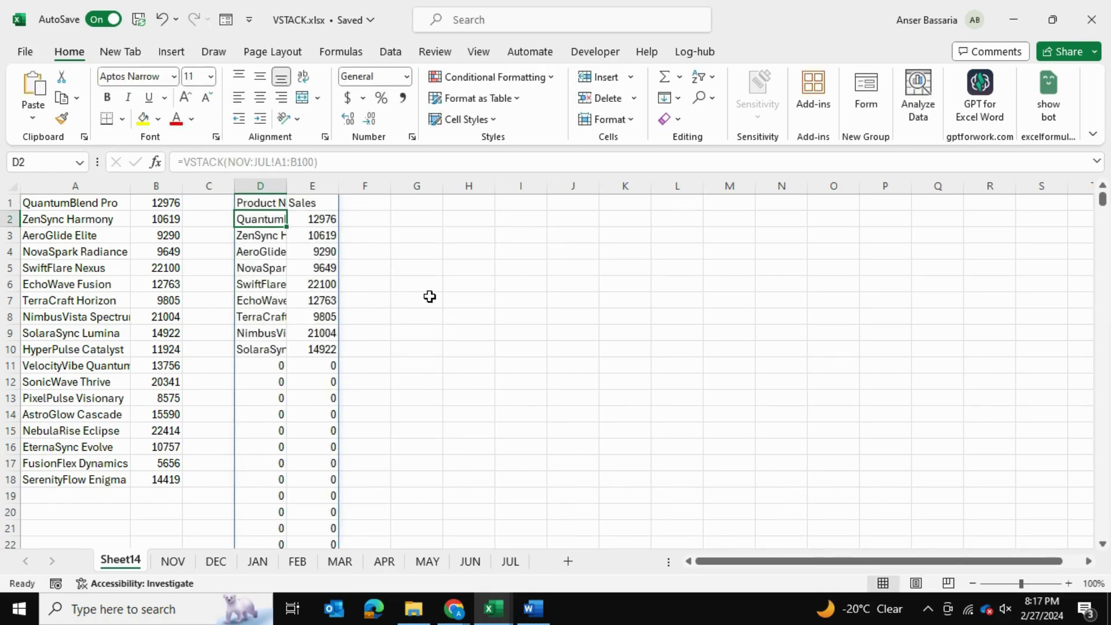
scroll(429, 297, down, 19)
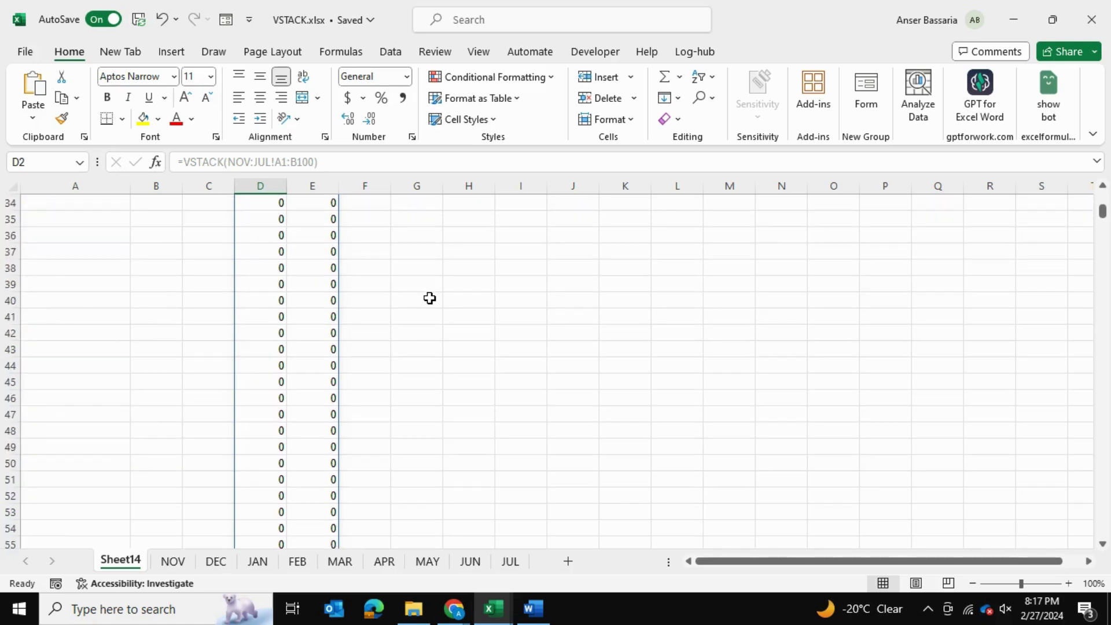
scroll(430, 298, down, 12)
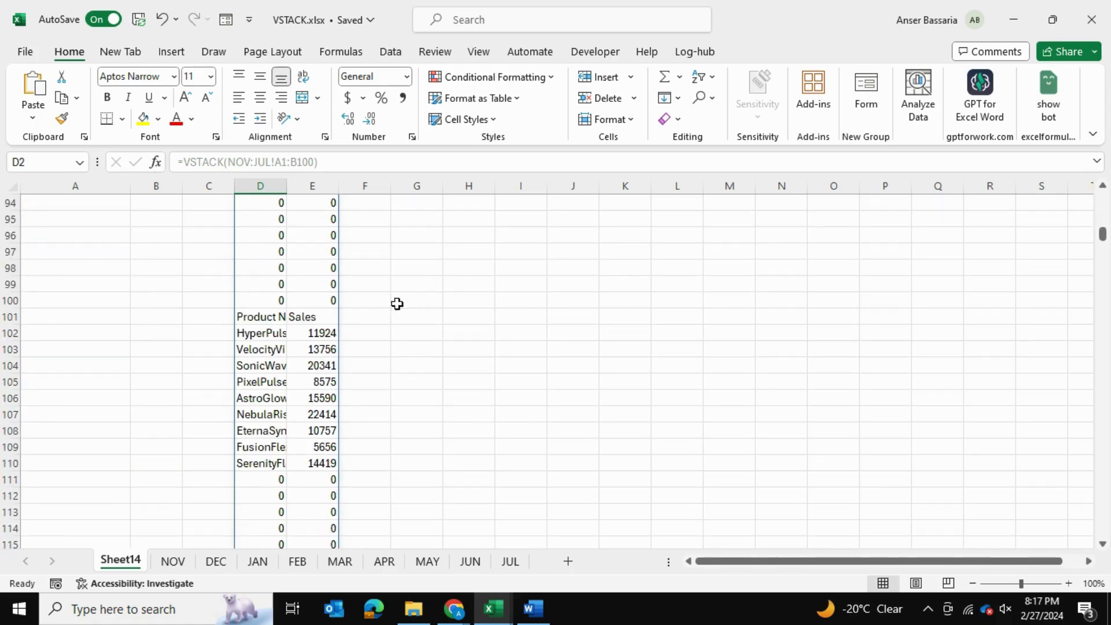
scroll(475, 408, down, 14)
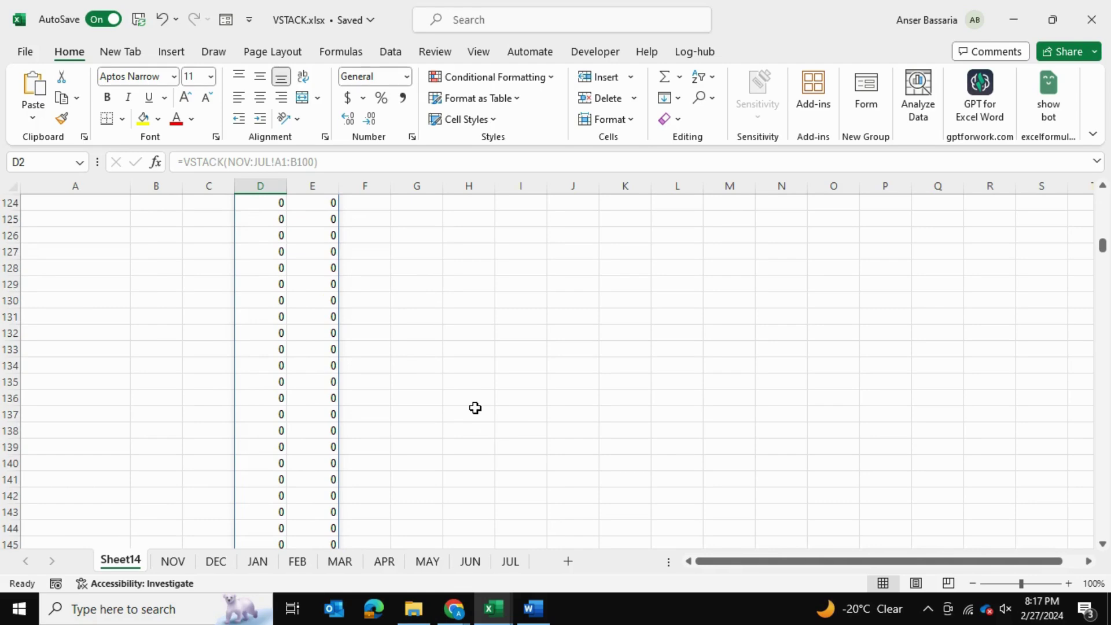
scroll(475, 409, down, 20)
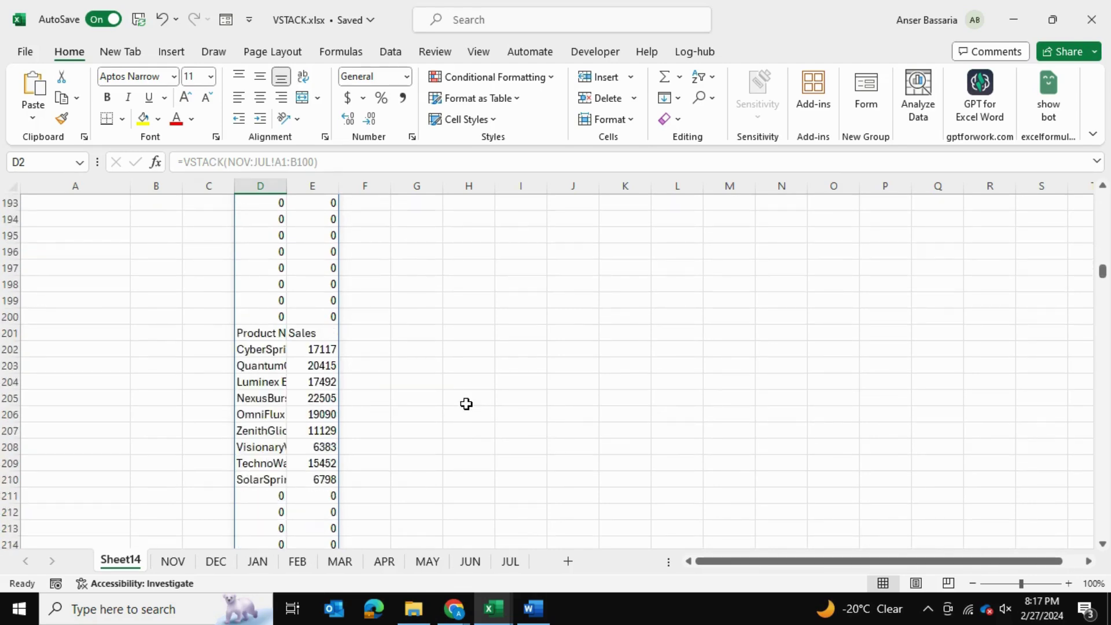
scroll(467, 404, down, 4)
scroll(467, 404, up, 20)
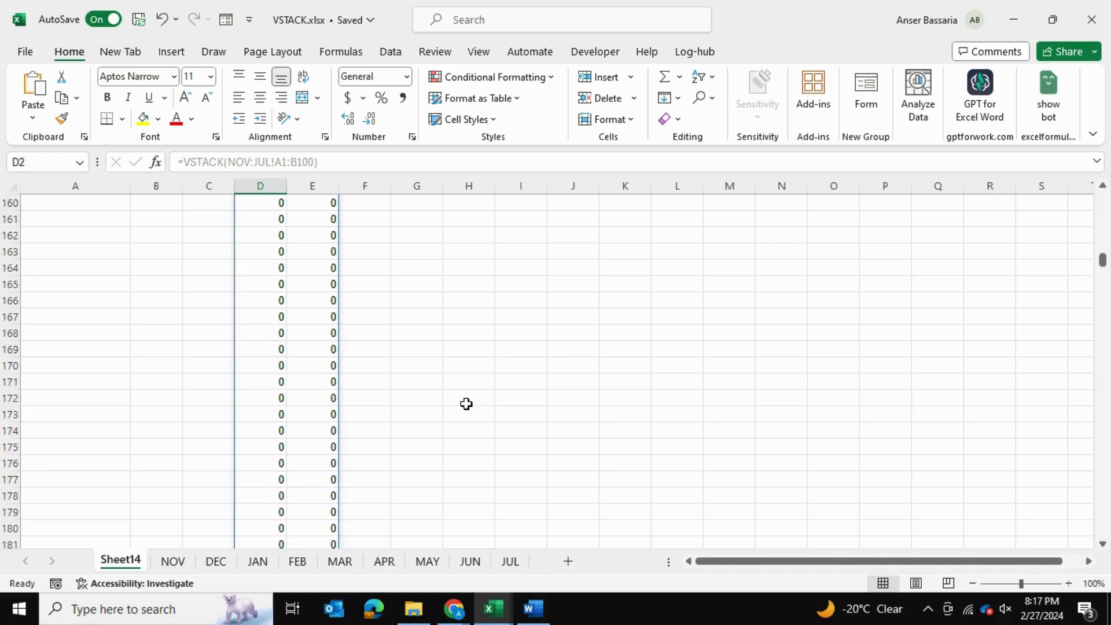
scroll(466, 404, up, 20)
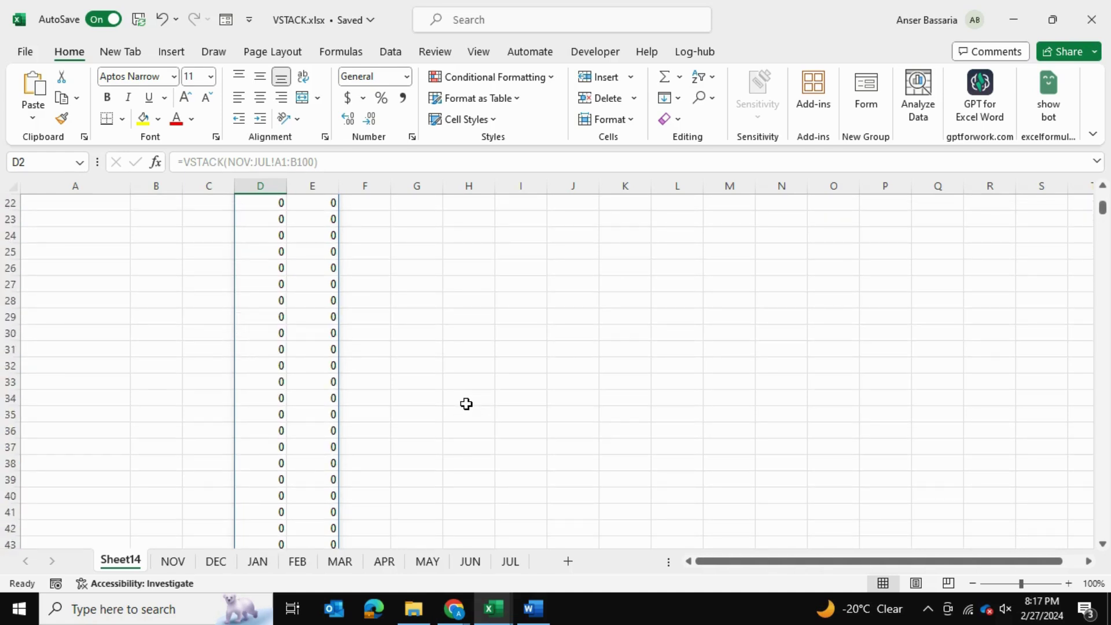
scroll(467, 404, up, 1)
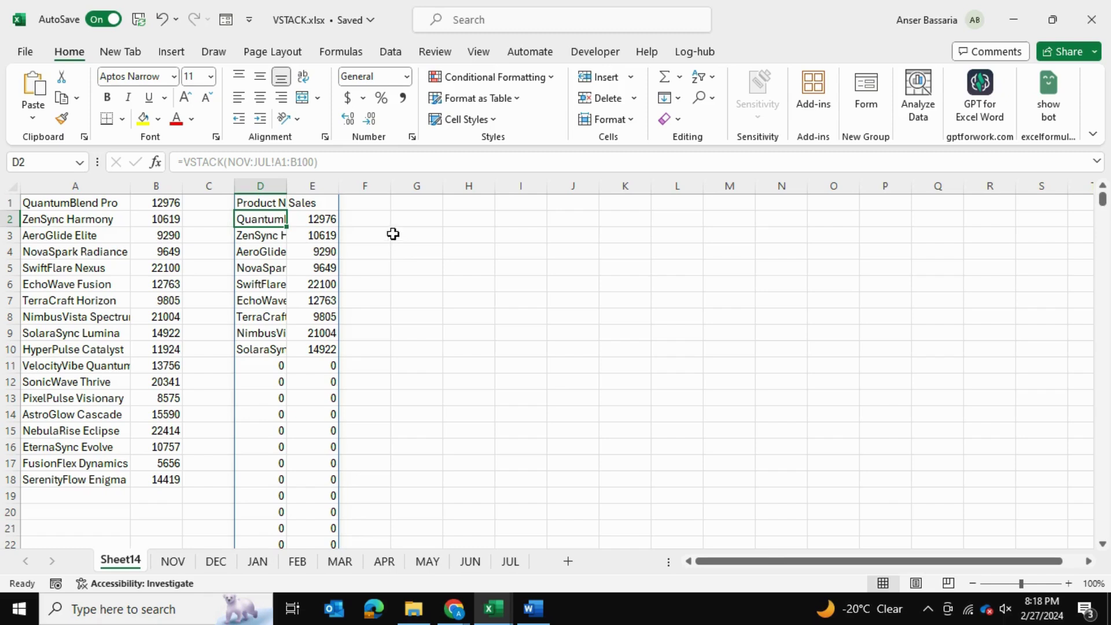
Step: Wrap D1's VSTACK in FILTER and paste a second copy of the VSTACK expression as its condition
click(268, 202)
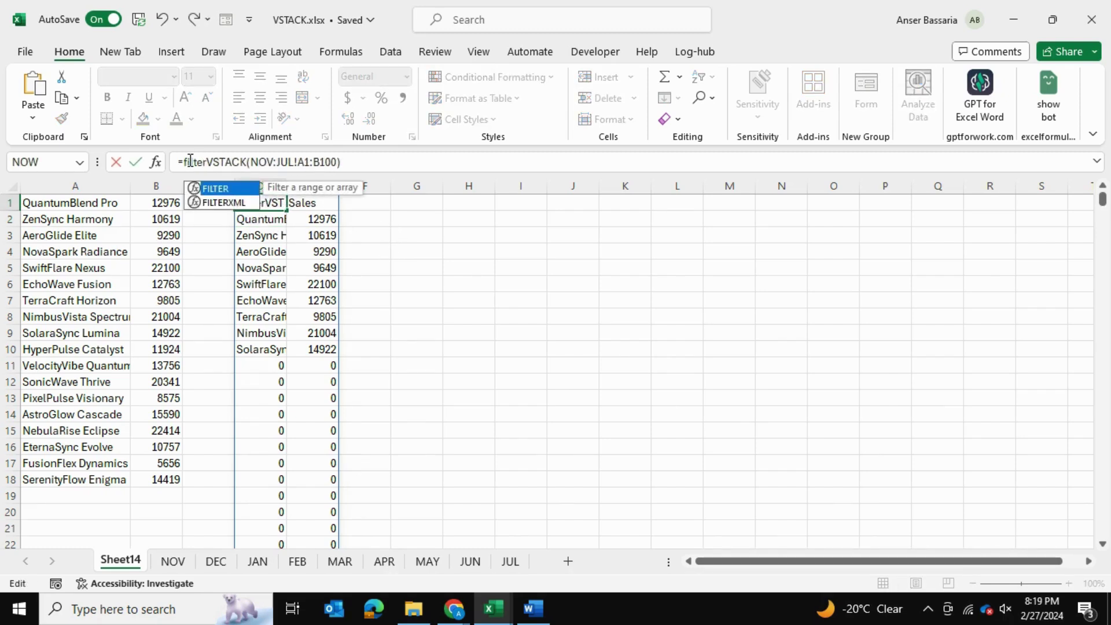
text(()
click(348, 161)
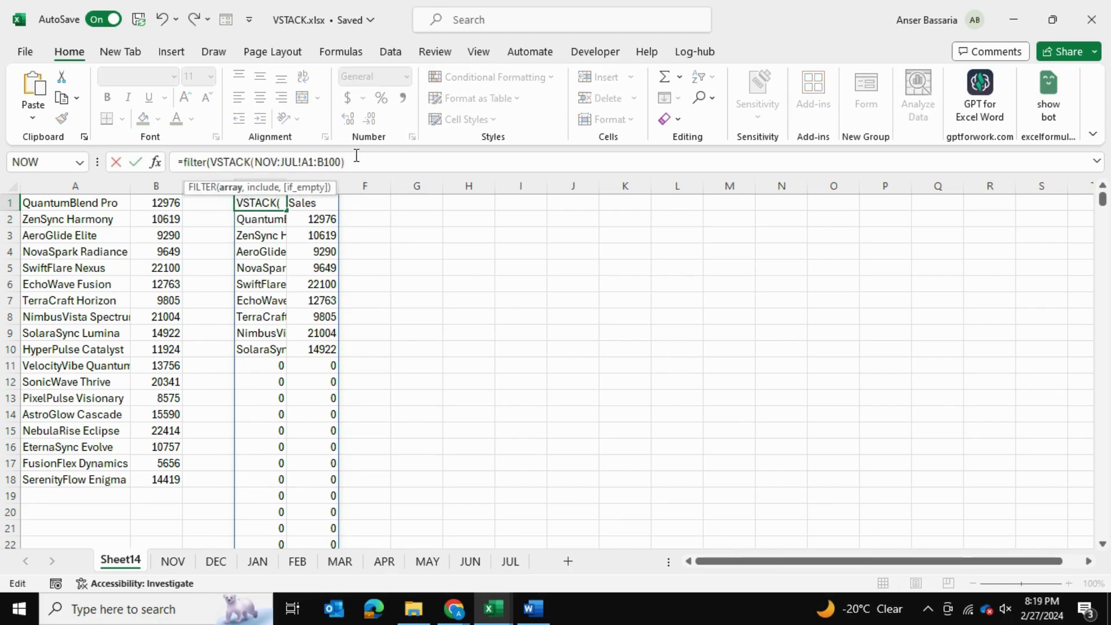
drag(346, 162, 210, 162)
key(ctrl+c)
click(371, 164)
text(,)
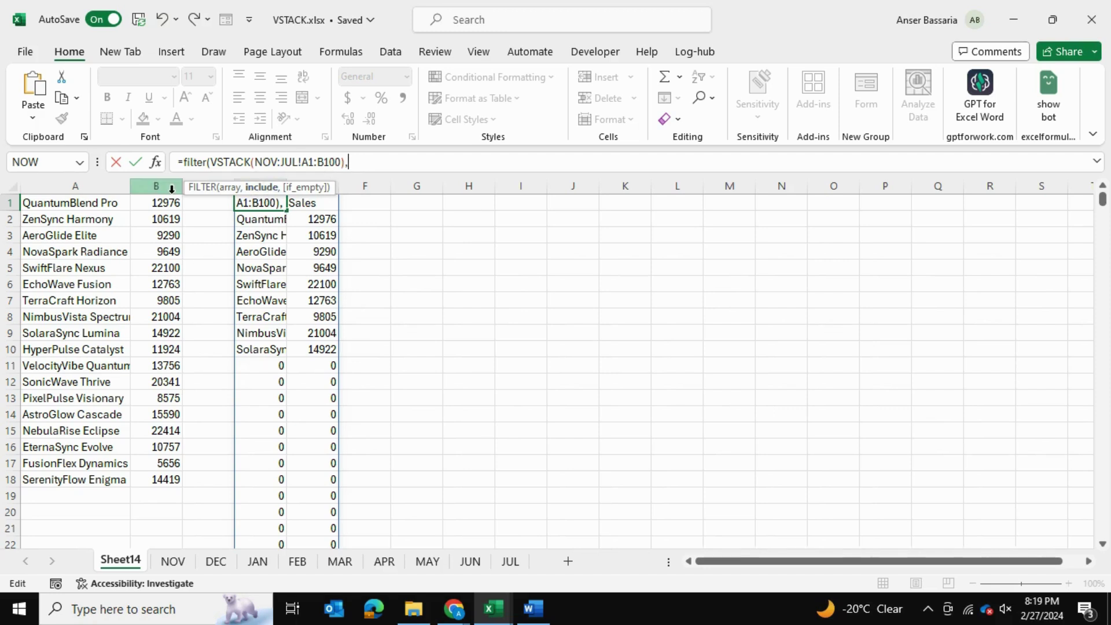
key(ctrl+v)
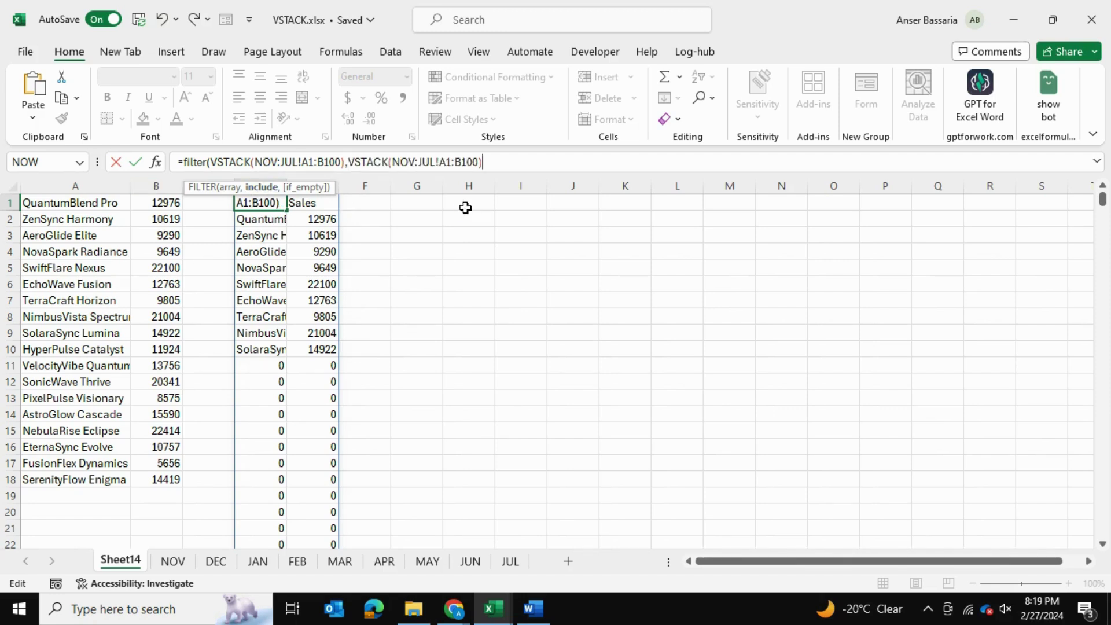
Step: Change the copied range to NOV:JUL!A1:A100 and append the <>"" non-blank test
click(462, 162)
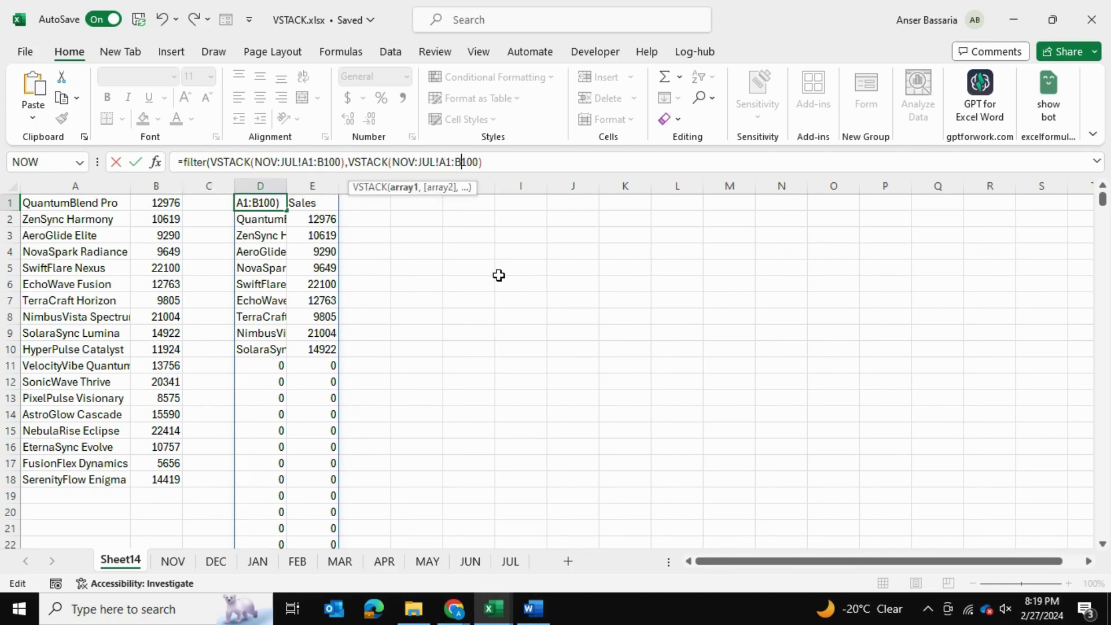
key(BackSpace)
text(a)
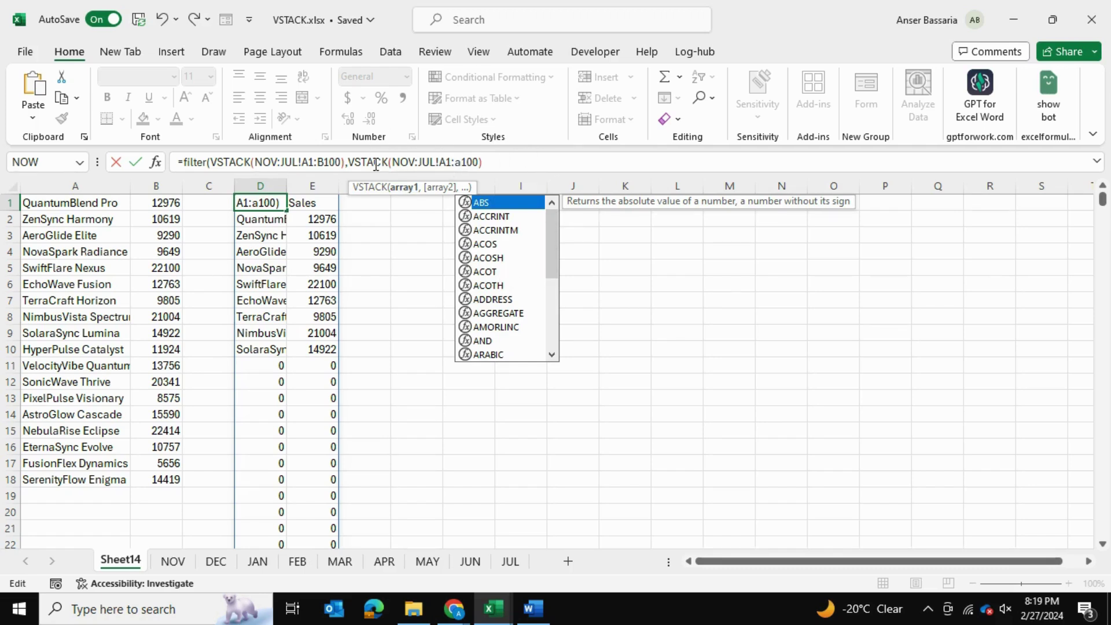
click(493, 162)
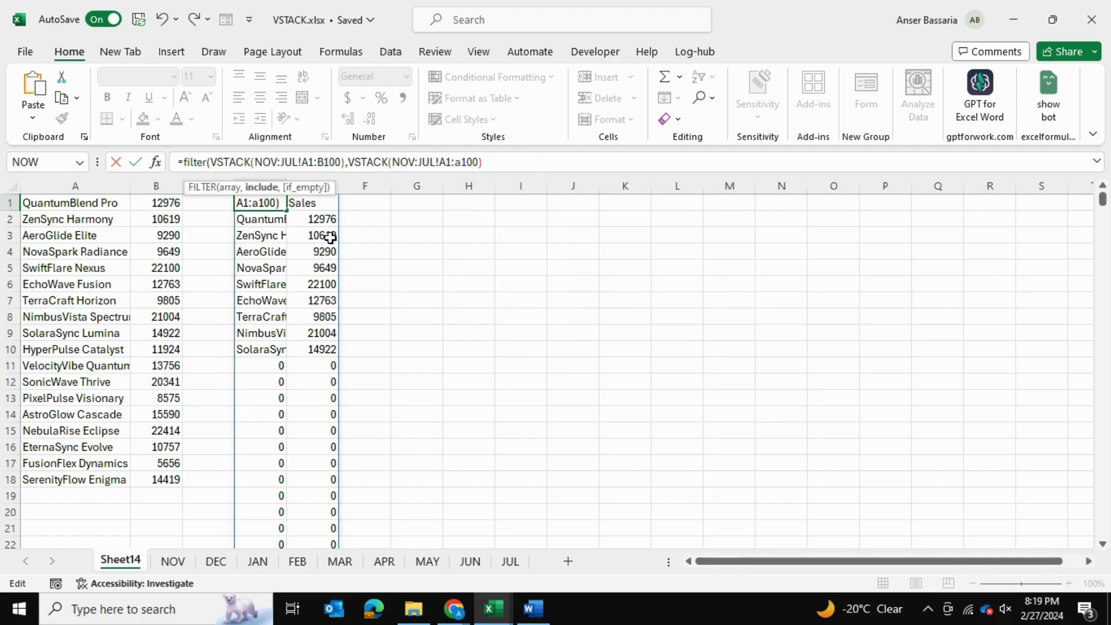
text(<>)
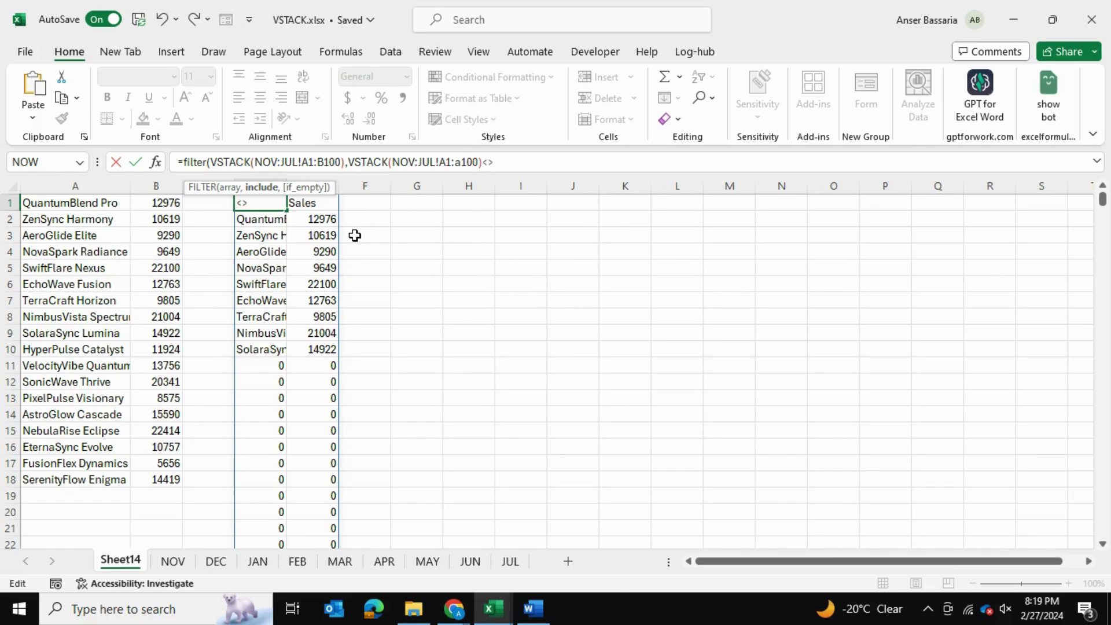
text("")
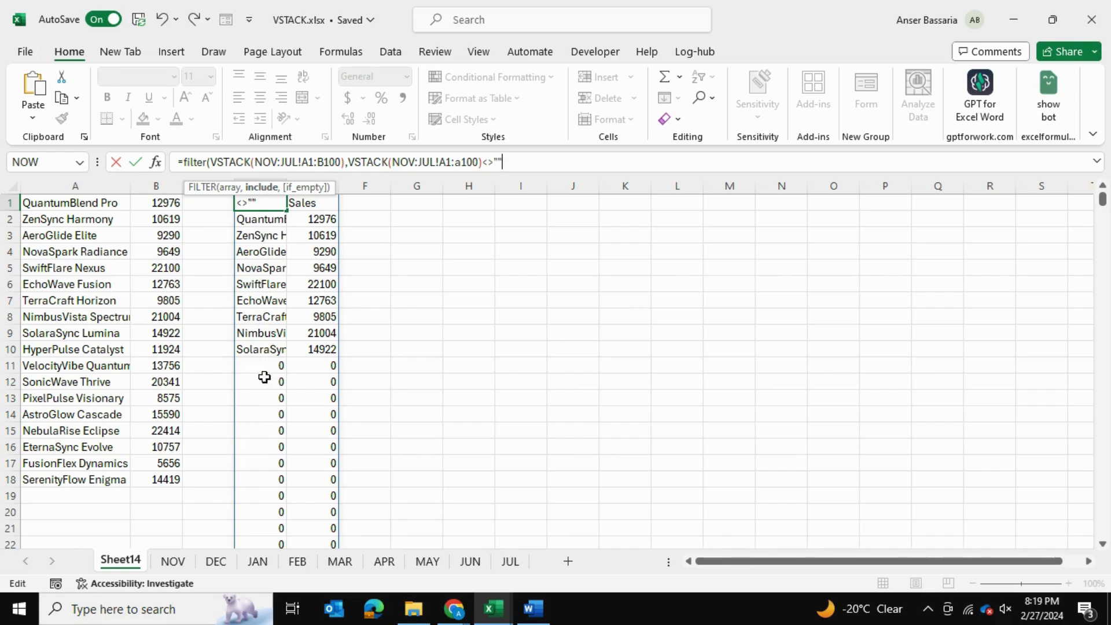
Step: Commit the FILTER formula in D1 and widen column D to fit product names
text())
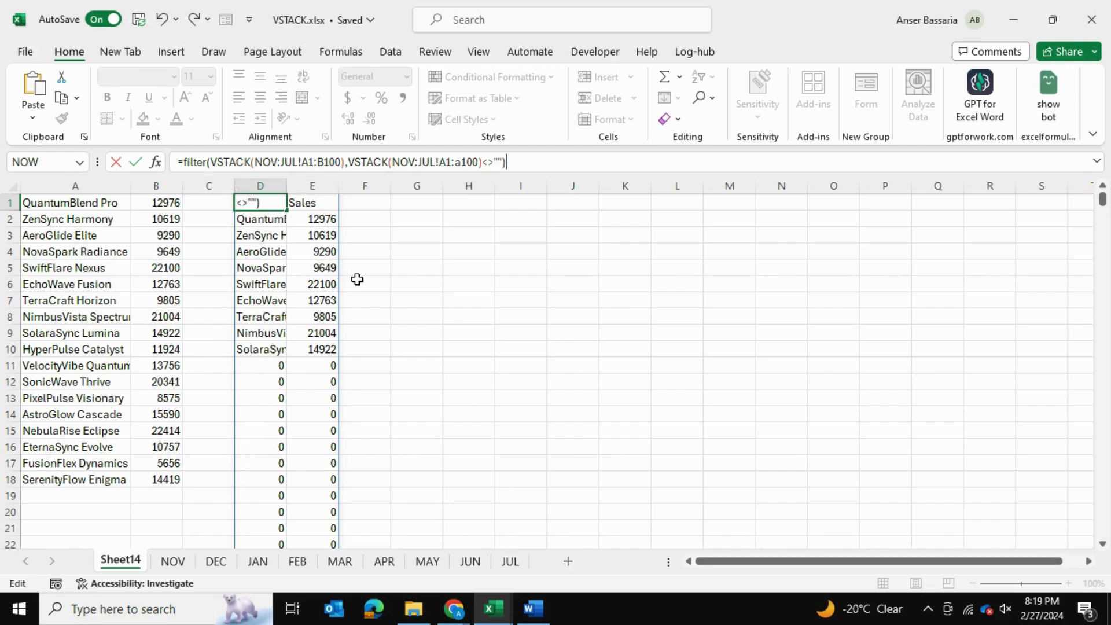
key(Return)
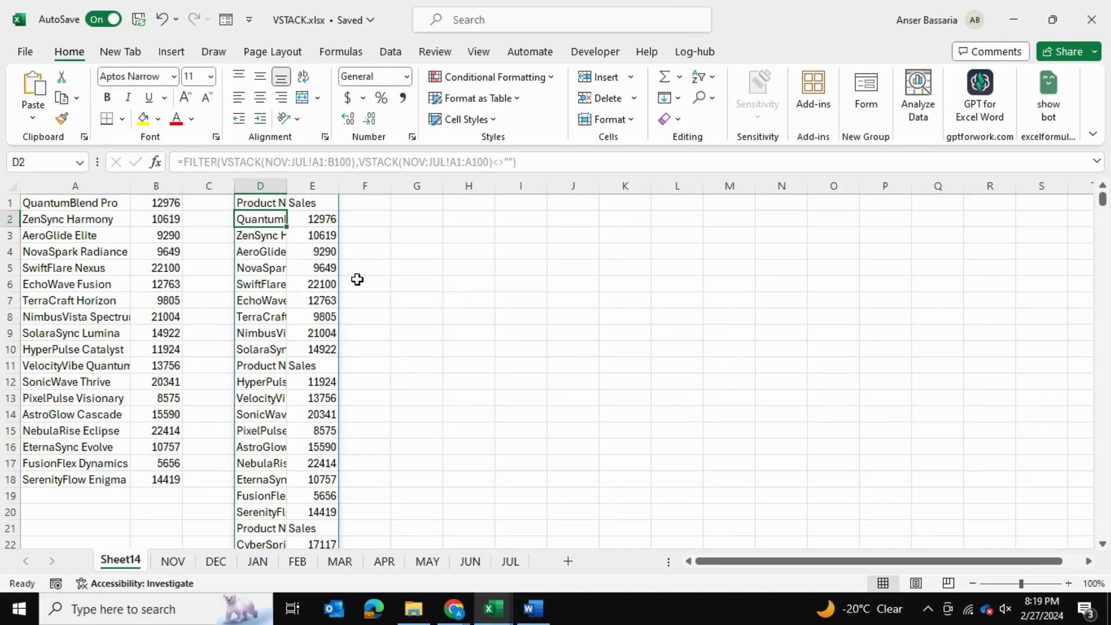
scroll(357, 280, down, 20)
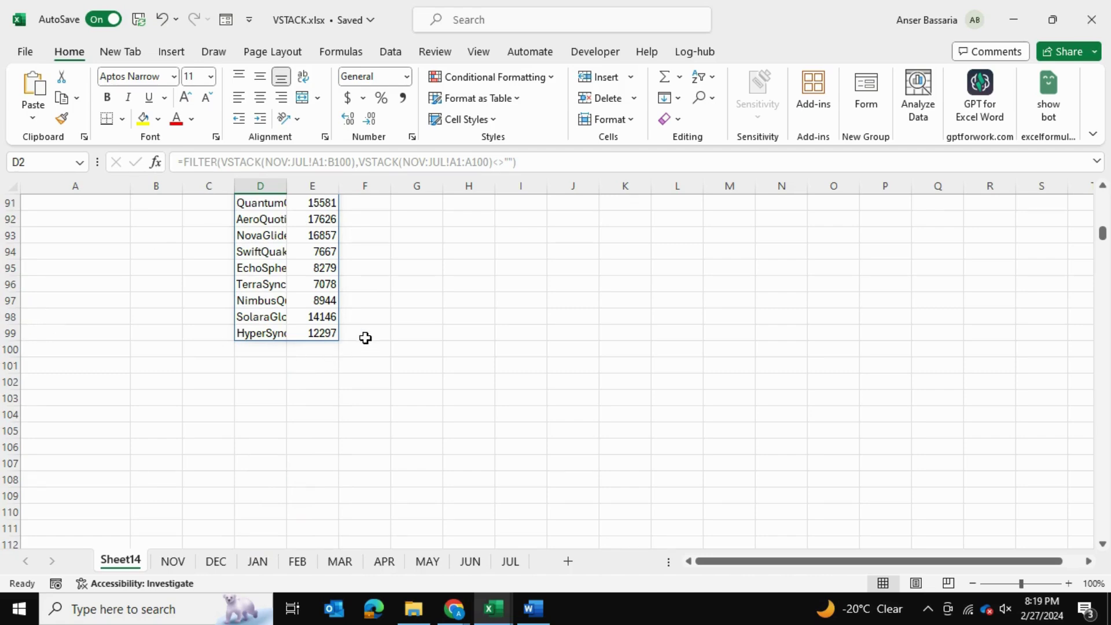
scroll(366, 338, up, 20)
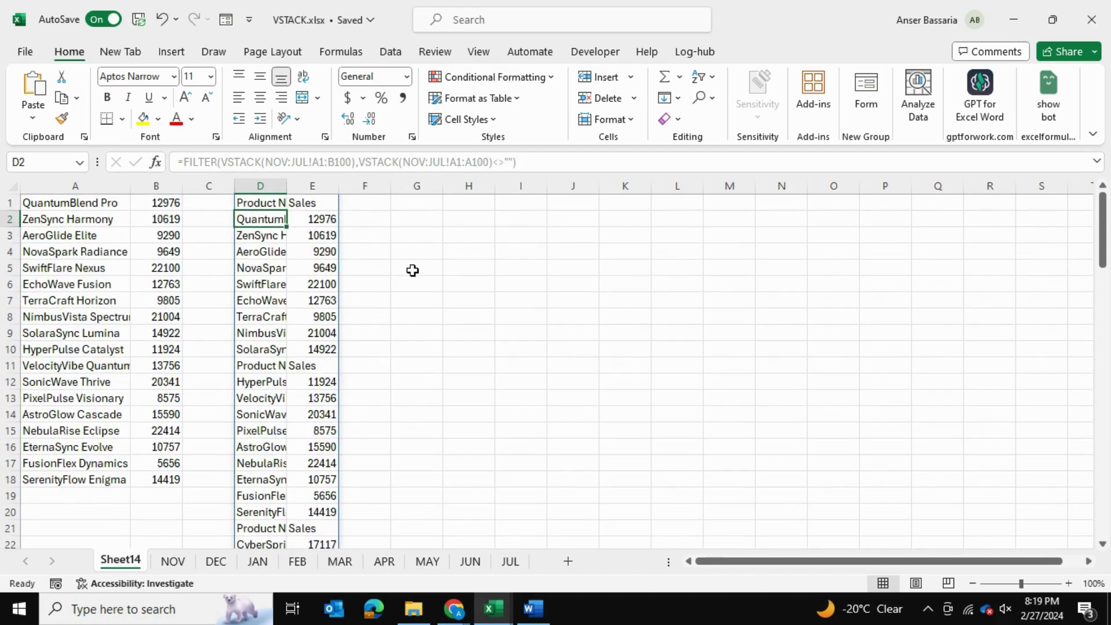
click(413, 270)
double_click(288, 186)
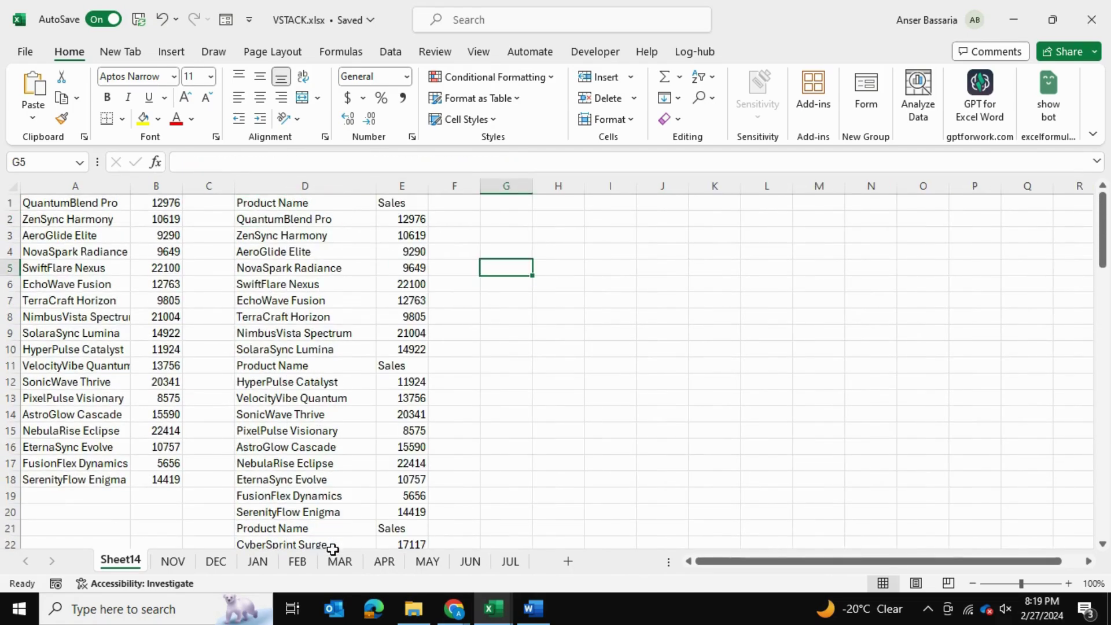
Step: Compare the Product Name and Sales header rows on the NOV, JAN and APR sheets
click(194, 567)
click(447, 430)
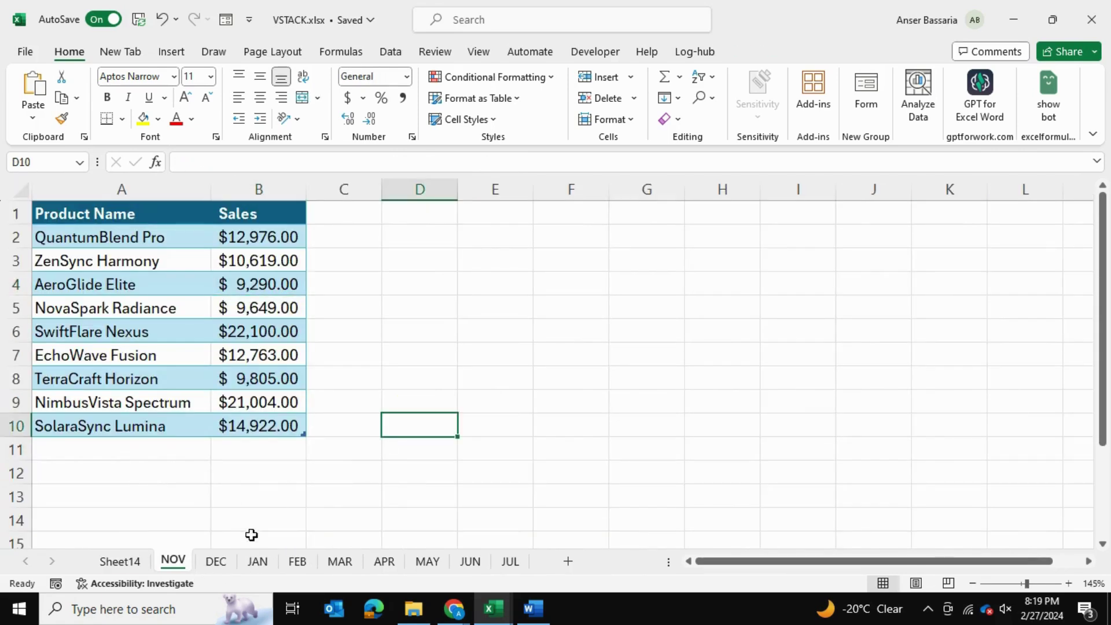
drag(71, 217, 238, 218)
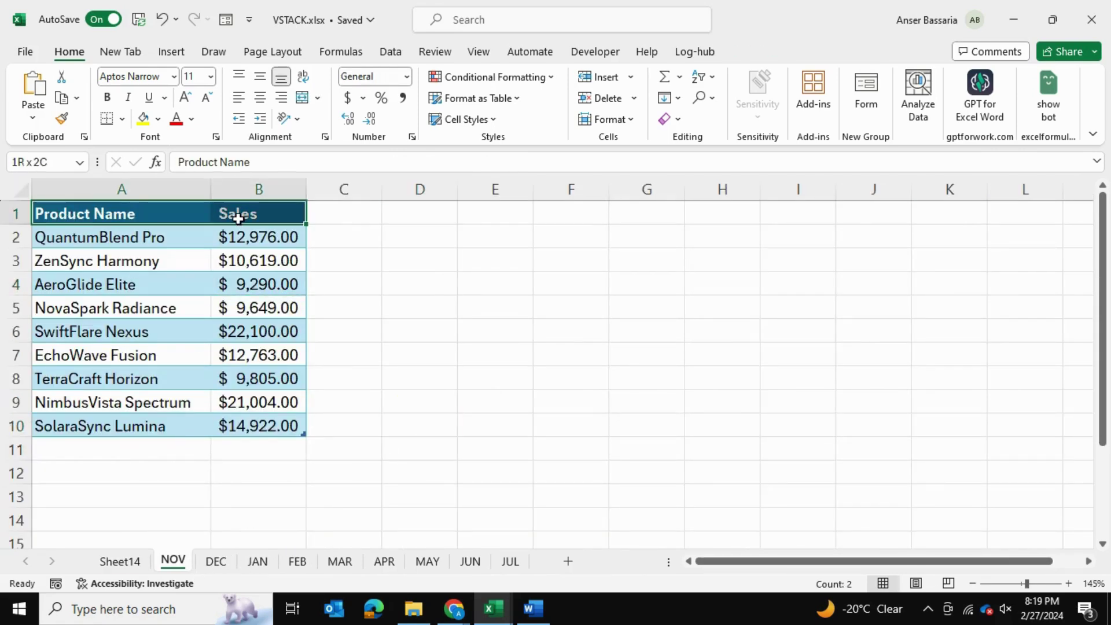
click(257, 561)
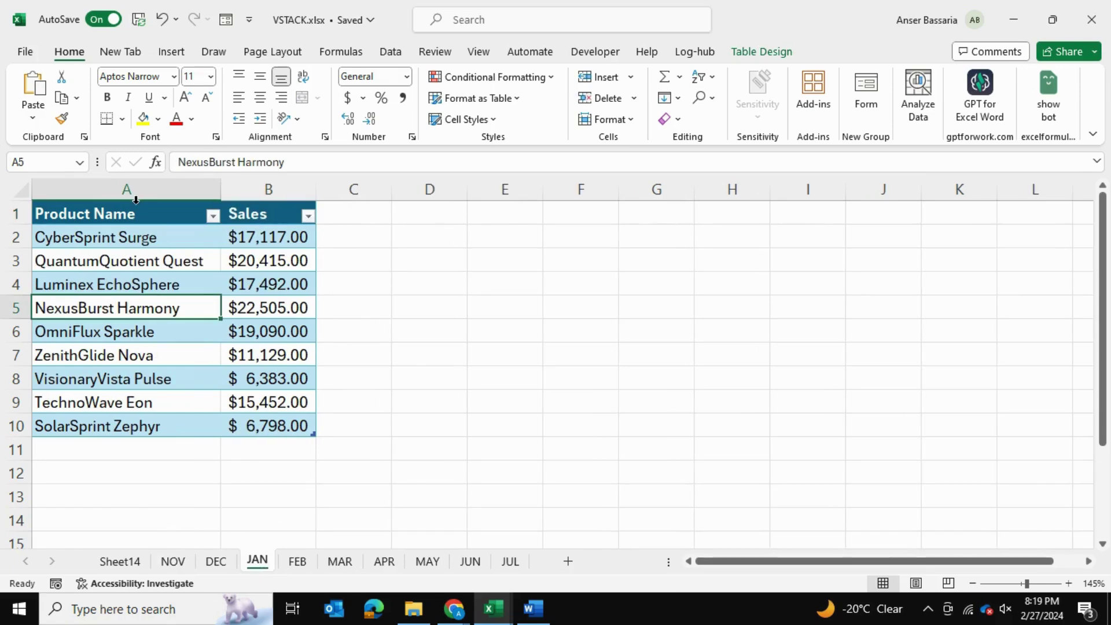
drag(135, 200, 268, 238)
click(385, 563)
drag(170, 223, 236, 216)
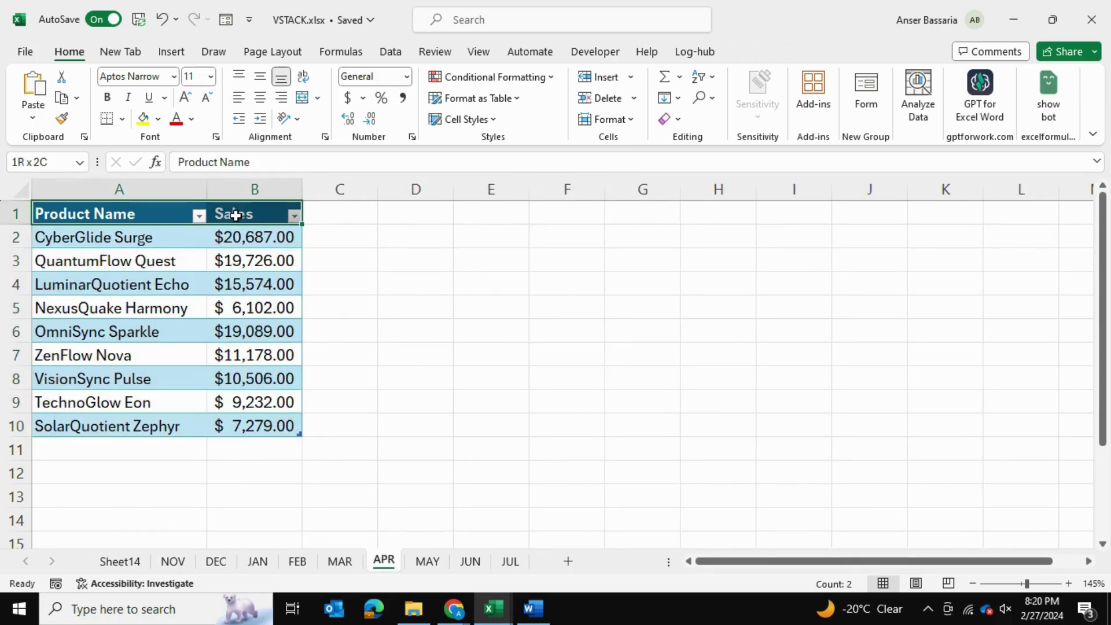
Step: On Sheet14, locate a repeated Product Name/Sales header row within the stacked list
click(120, 561)
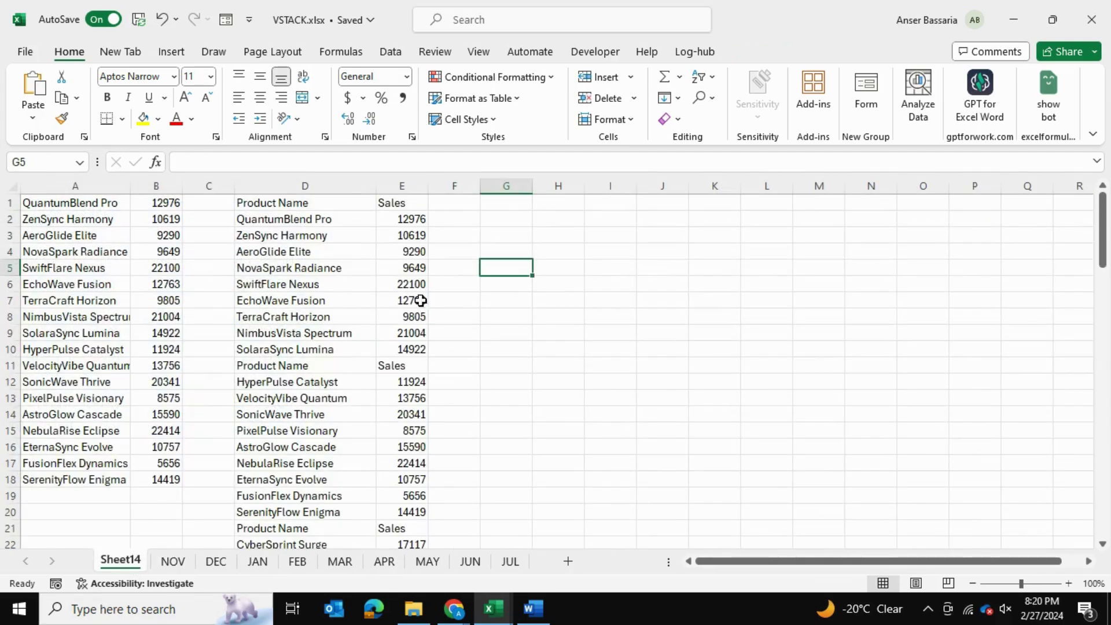
scroll(316, 369, down, 7)
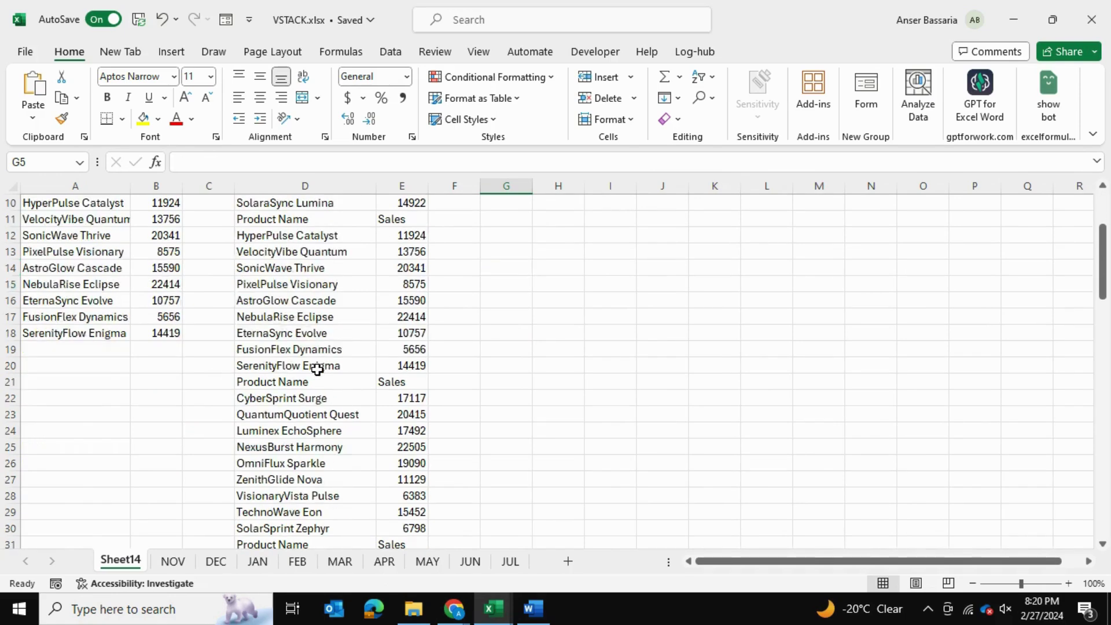
drag(301, 349, 386, 351)
click(537, 367)
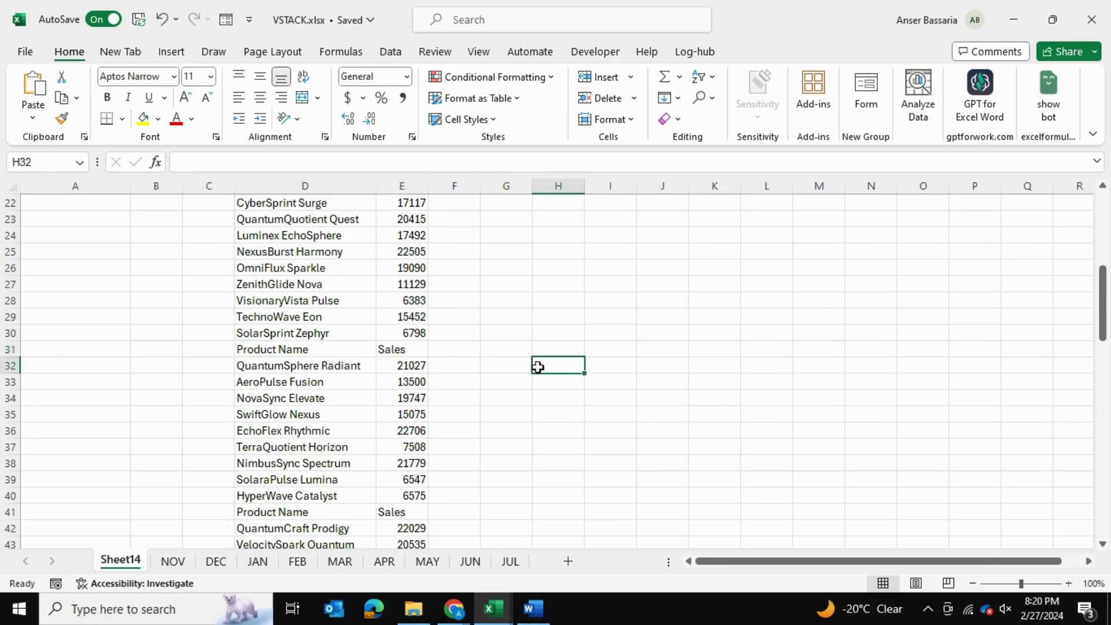
scroll(538, 368, up, 7)
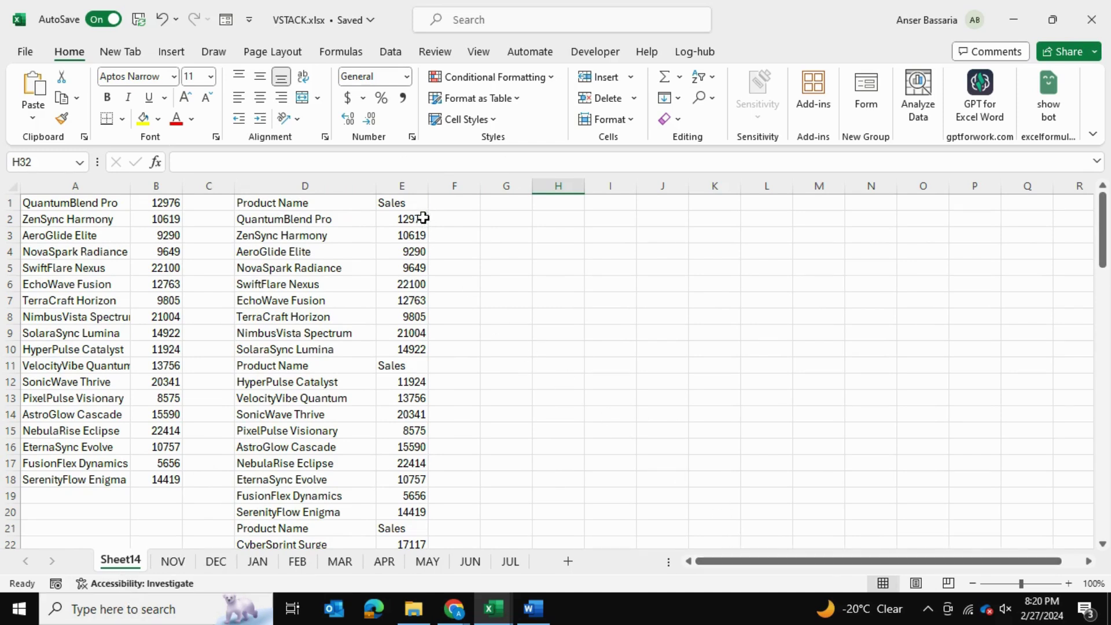
click(340, 206)
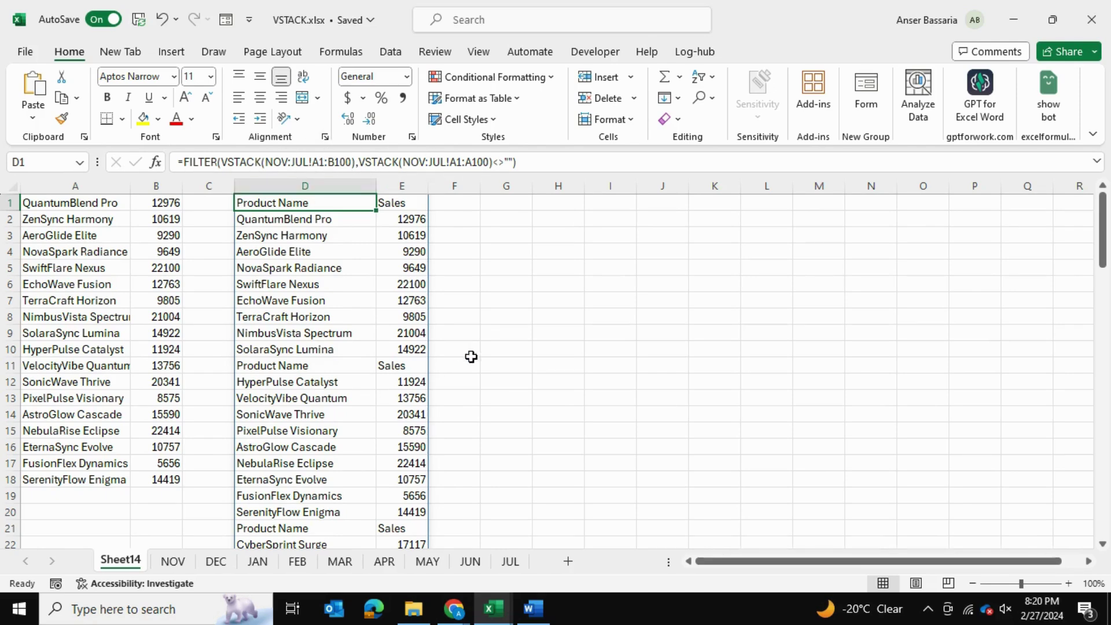
click(489, 349)
click(177, 563)
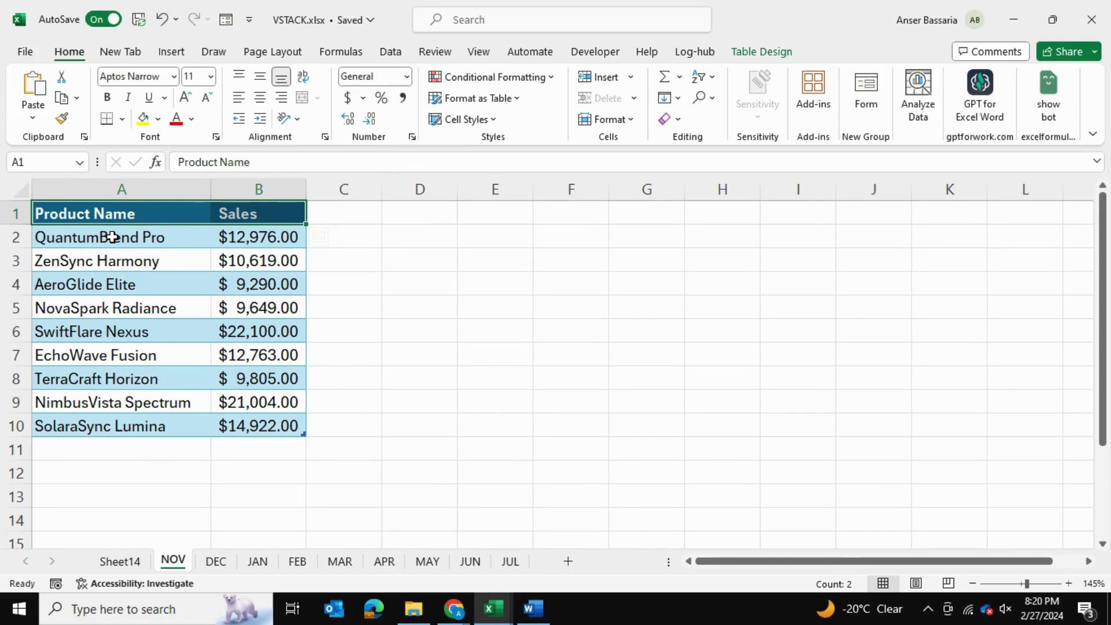
drag(112, 238, 261, 512)
scroll(415, 349, up, 2)
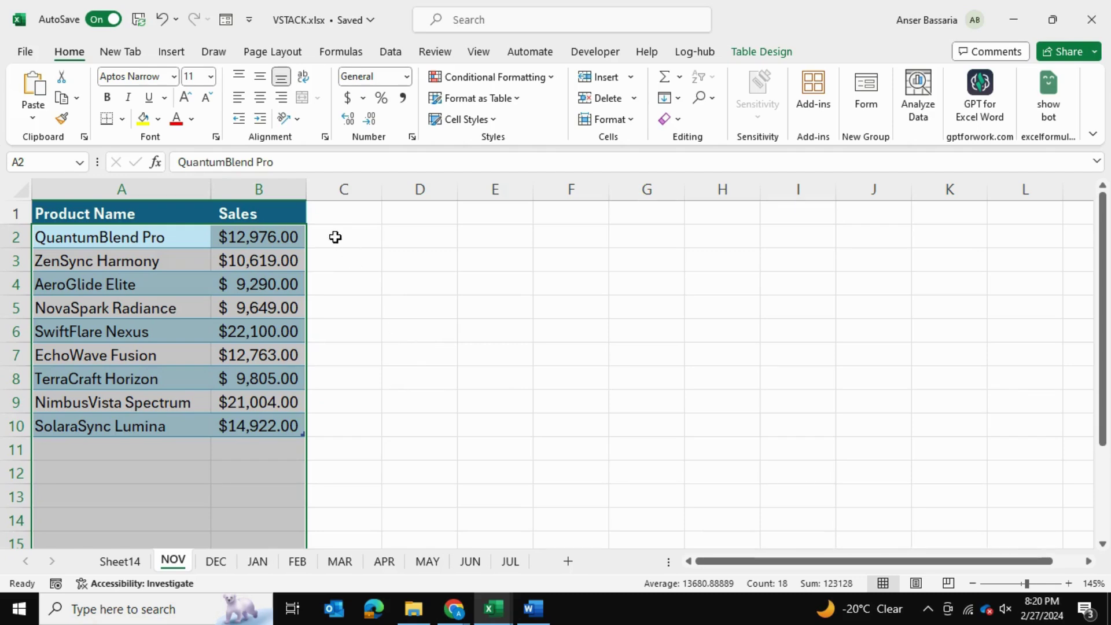
click(120, 562)
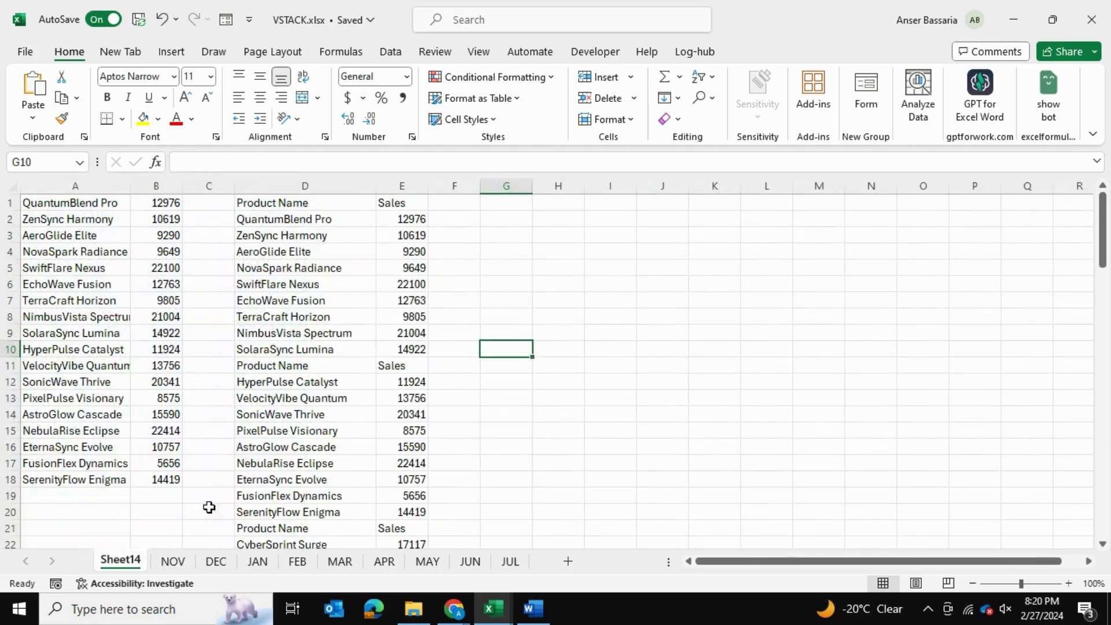
Step: Change D1's formula ranges to A2:B100 and A2:A100 so month header rows are skipped
click(306, 200)
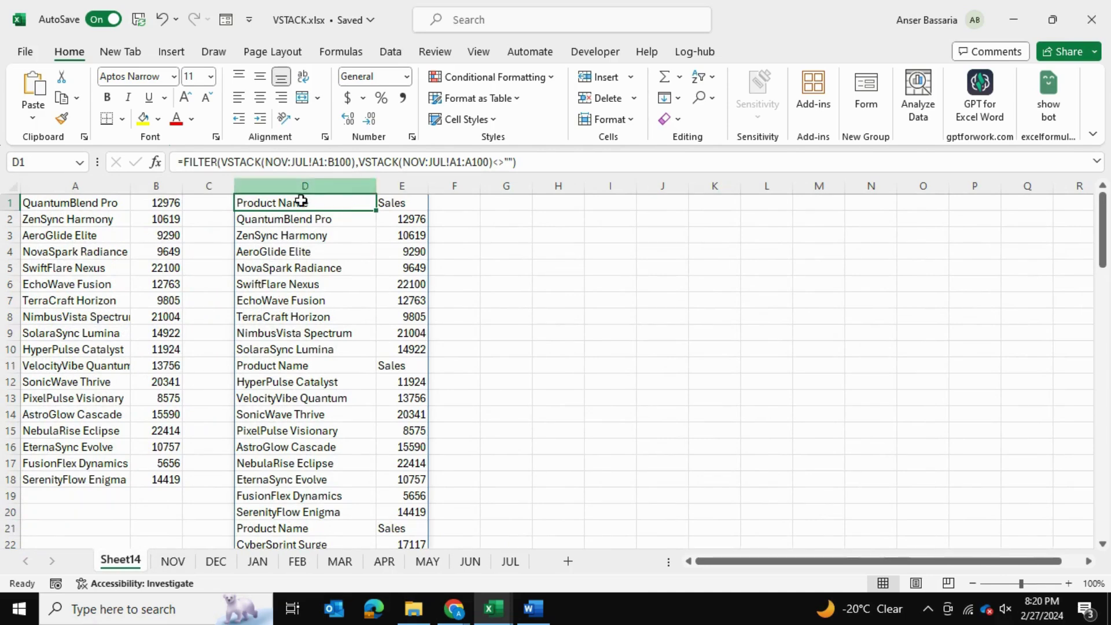
click(324, 162)
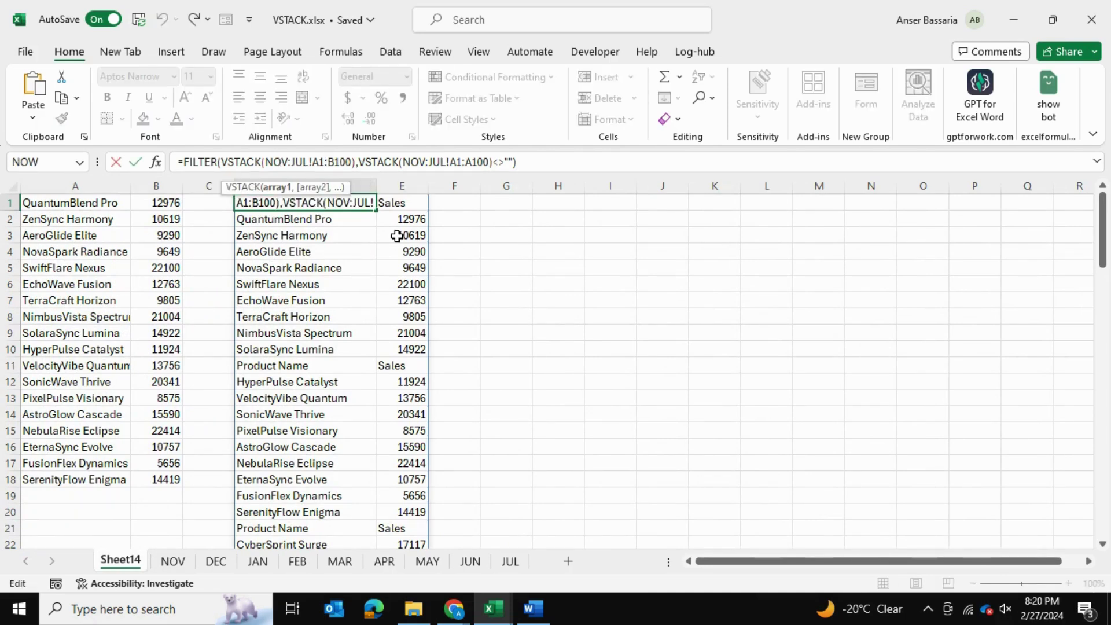
key(BackSpace)
text(2)
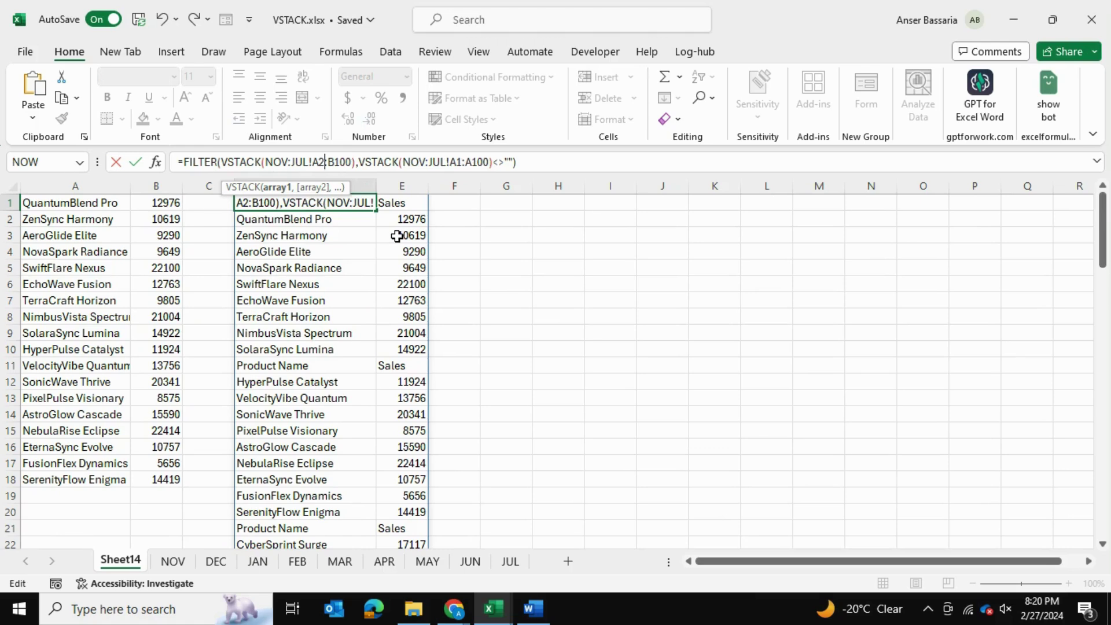
click(461, 163)
key(BackSpace)
text(2)
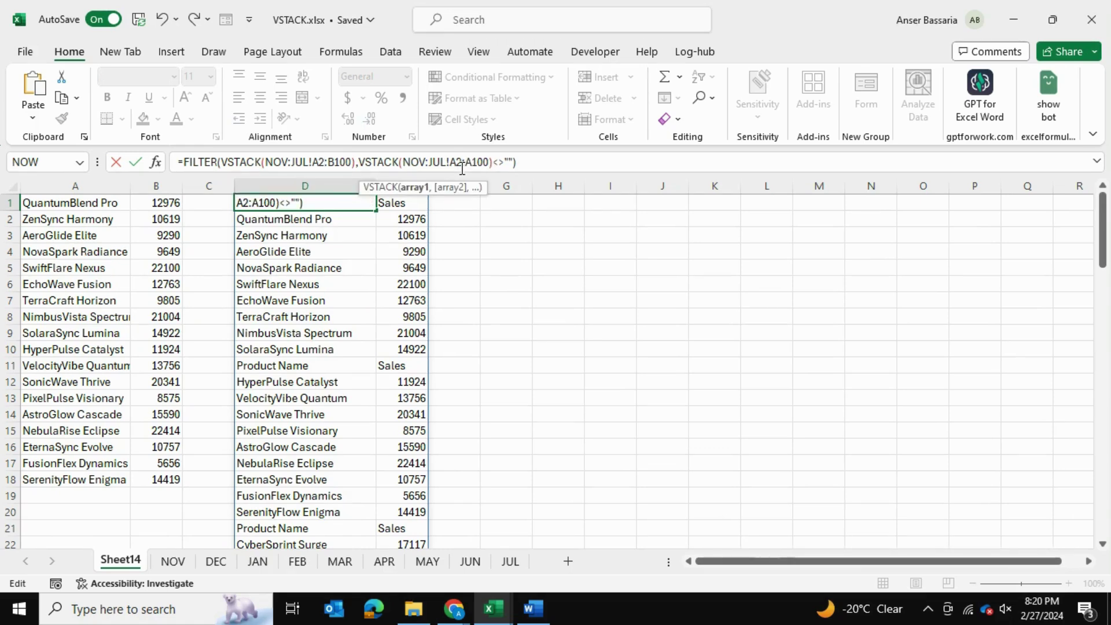
key(Return)
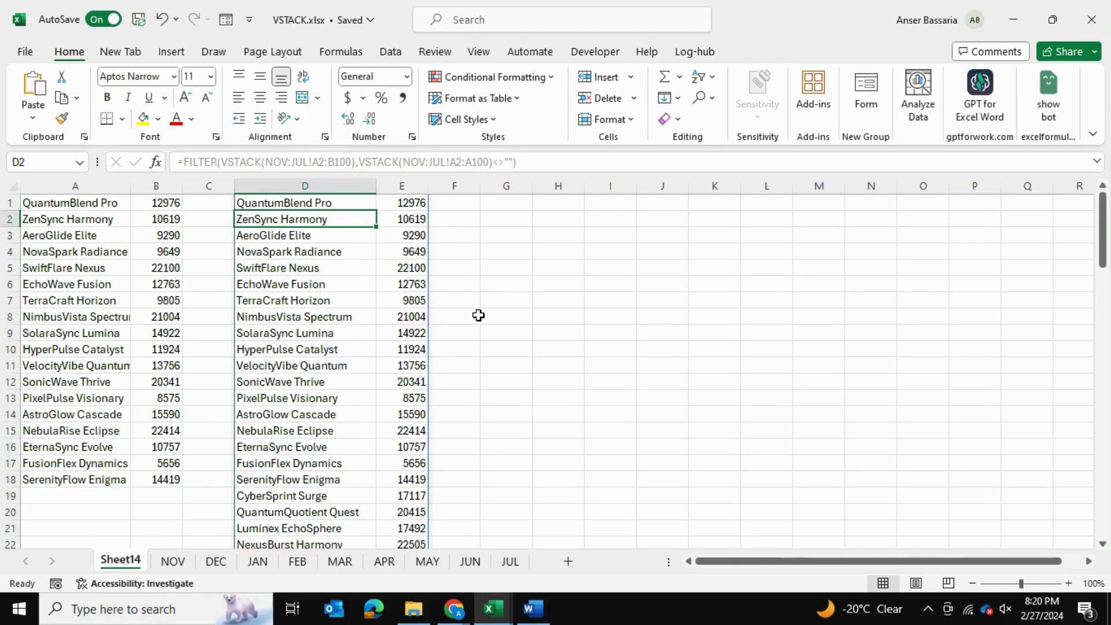
scroll(478, 315, down, 20)
scroll(478, 315, up, 20)
click(301, 198)
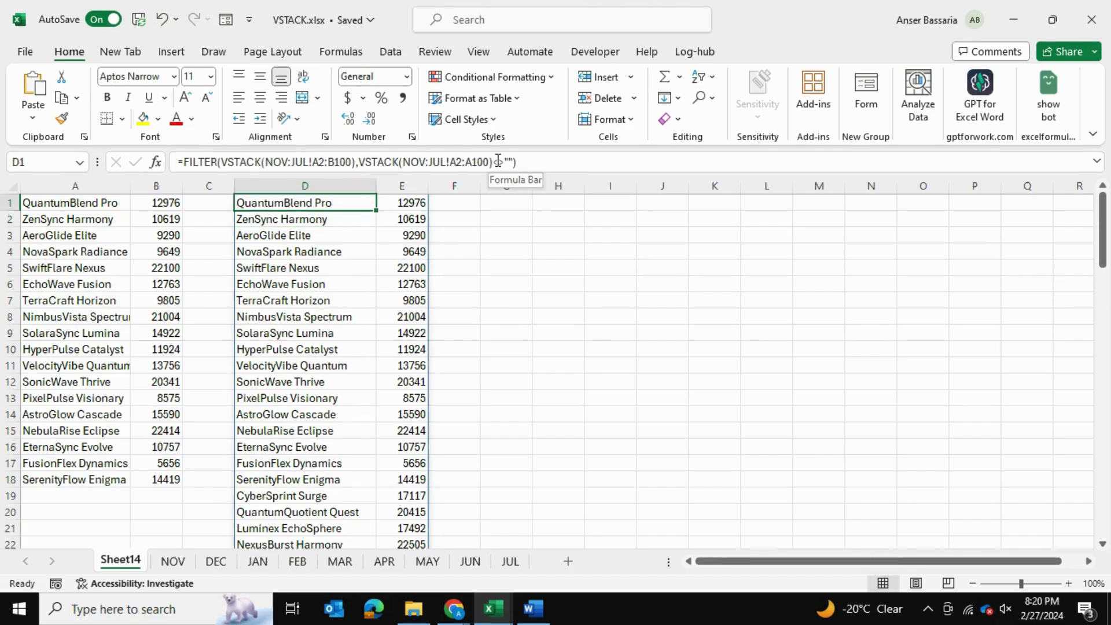
Step: Insert a blank row 1 and type headers Product Name in D1 and AMT in E1
click(10, 203)
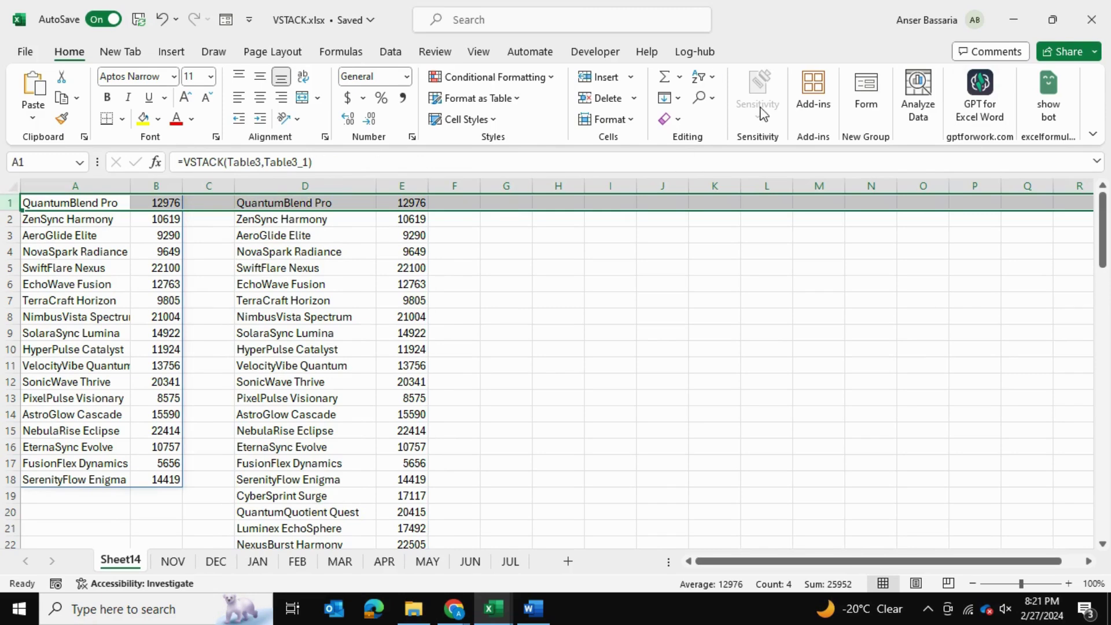
click(603, 74)
click(290, 199)
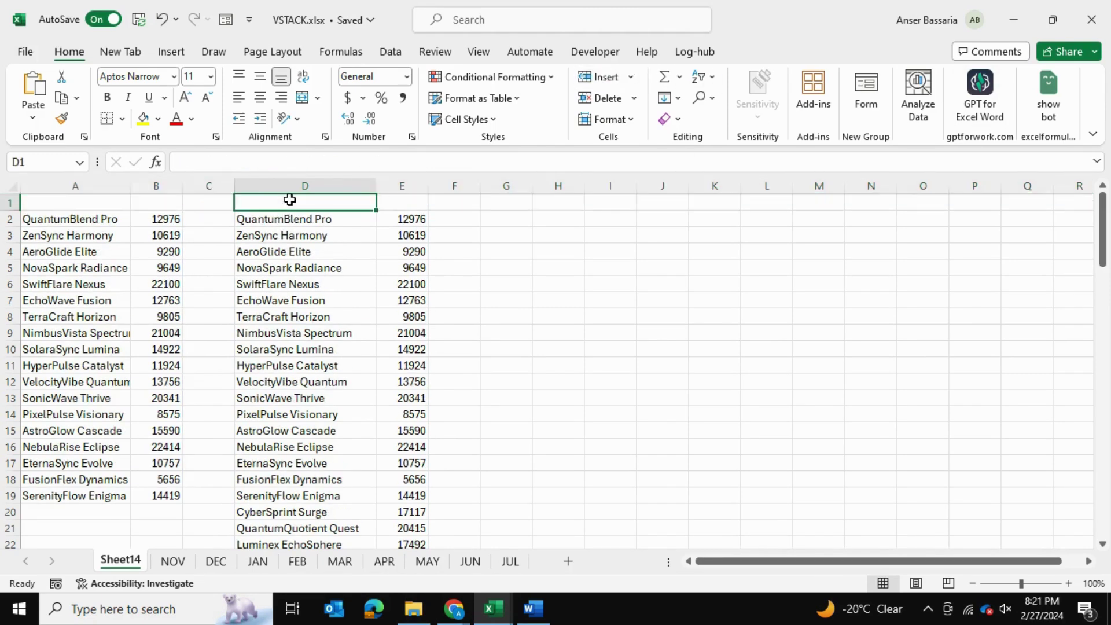
text(S)
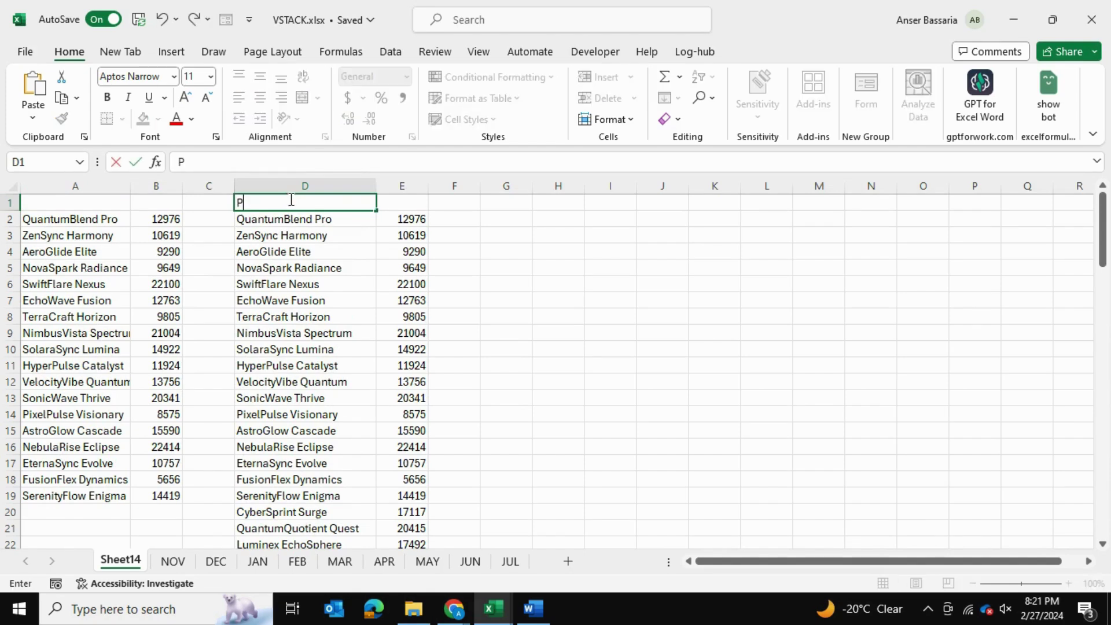
text(roduct Name)
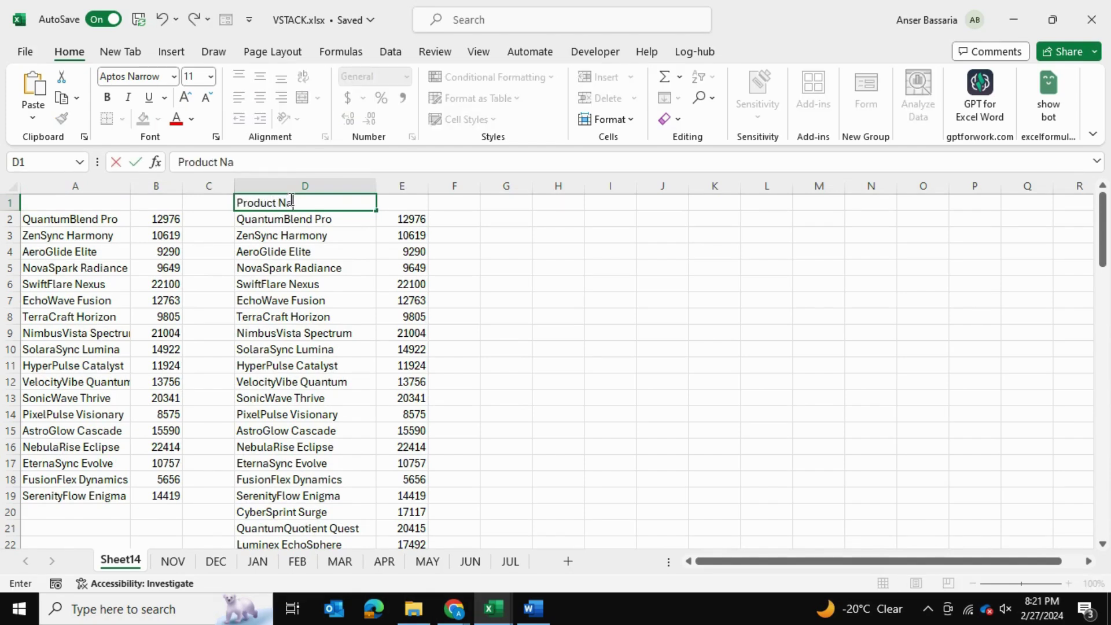
key(Tab)
text(AMT)
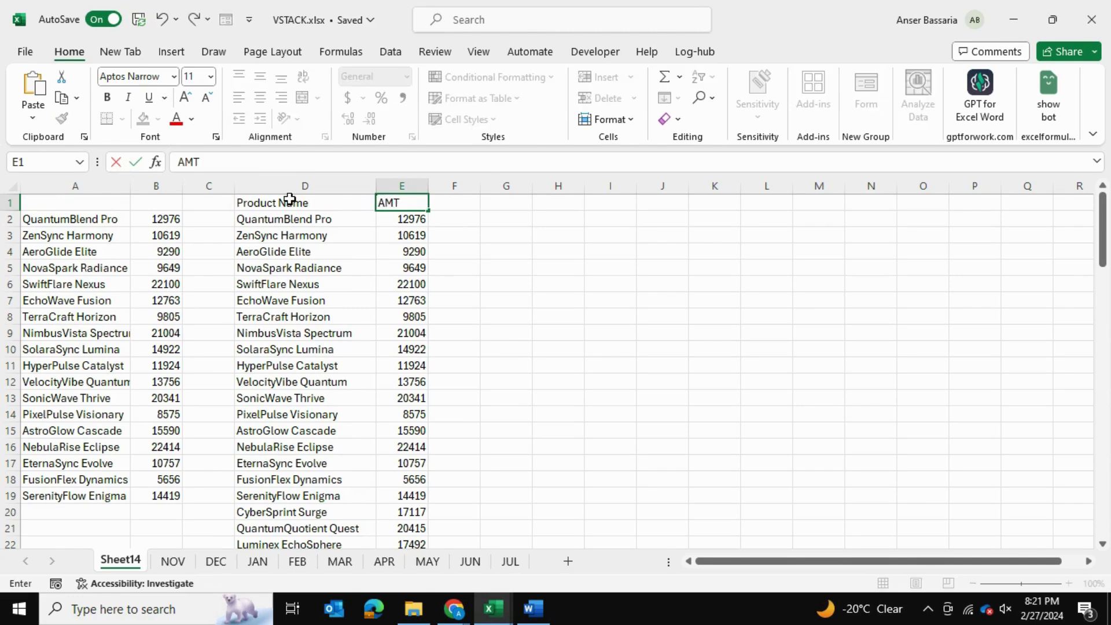
key(Return)
Step: Apply Accounting Number Format to column E so AMT shows as dollar currency
click(414, 186)
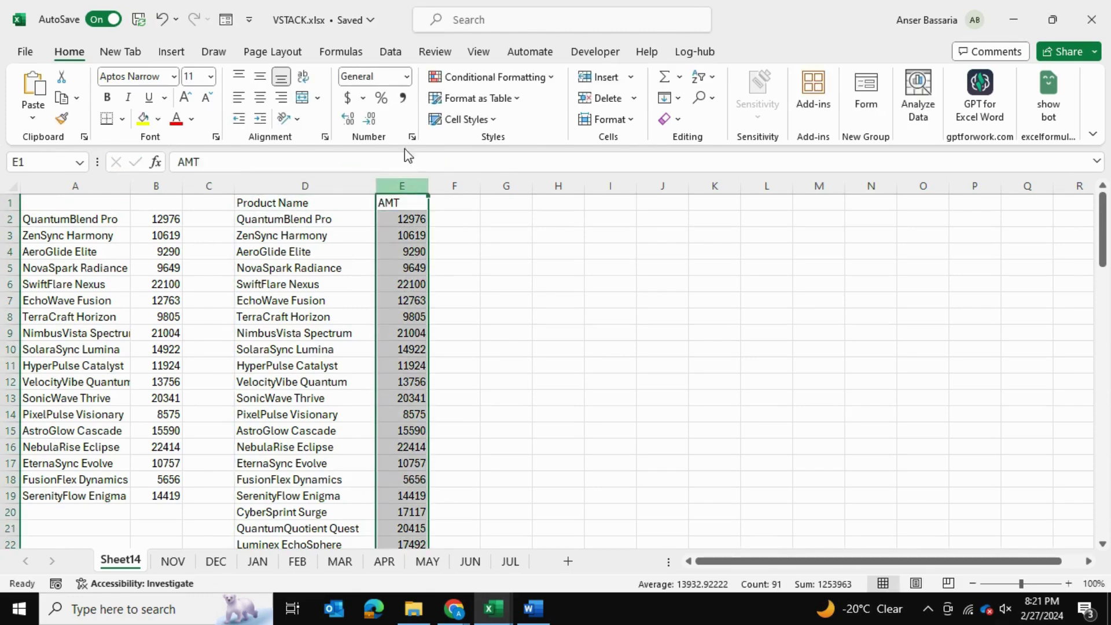
click(347, 97)
click(515, 216)
scroll(515, 216, down, 1)
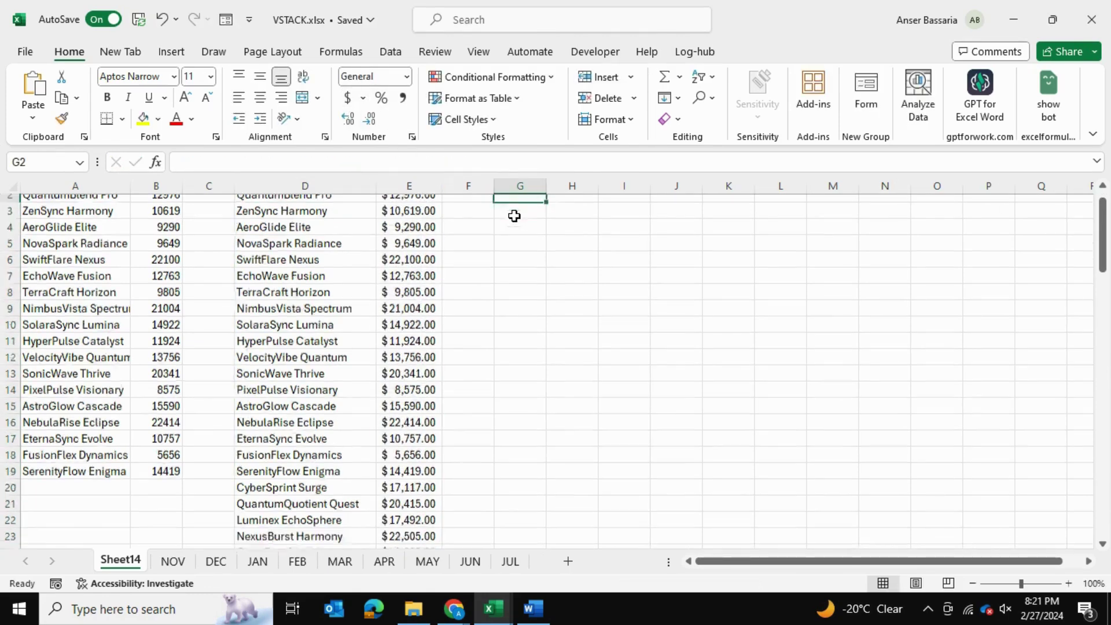
scroll(463, 217, up, 1)
Step: Hide columns A and B, then scroll through the Product Name/AMT list to check it
drag(156, 186, 65, 193)
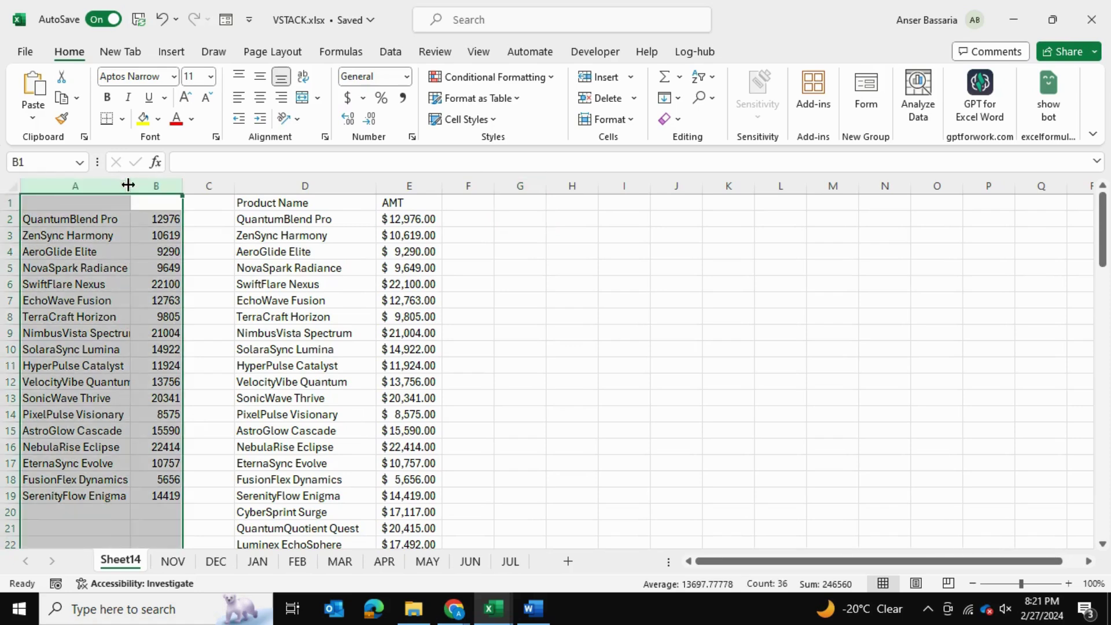
right_click(129, 184)
click(208, 459)
click(462, 365)
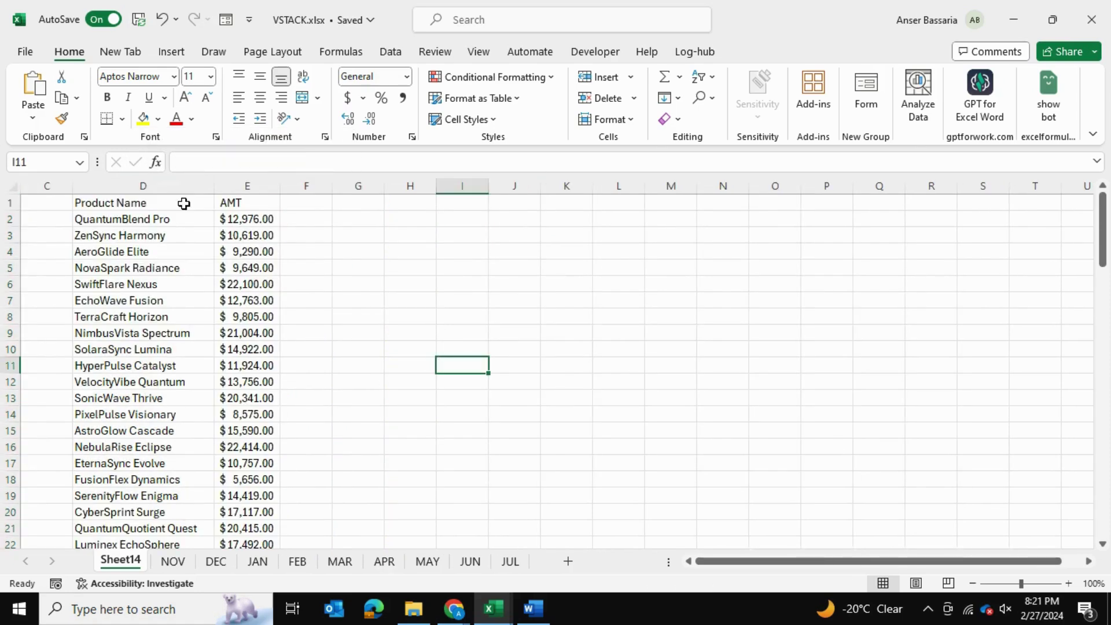
scroll(417, 310, down, 12)
scroll(415, 312, down, 11)
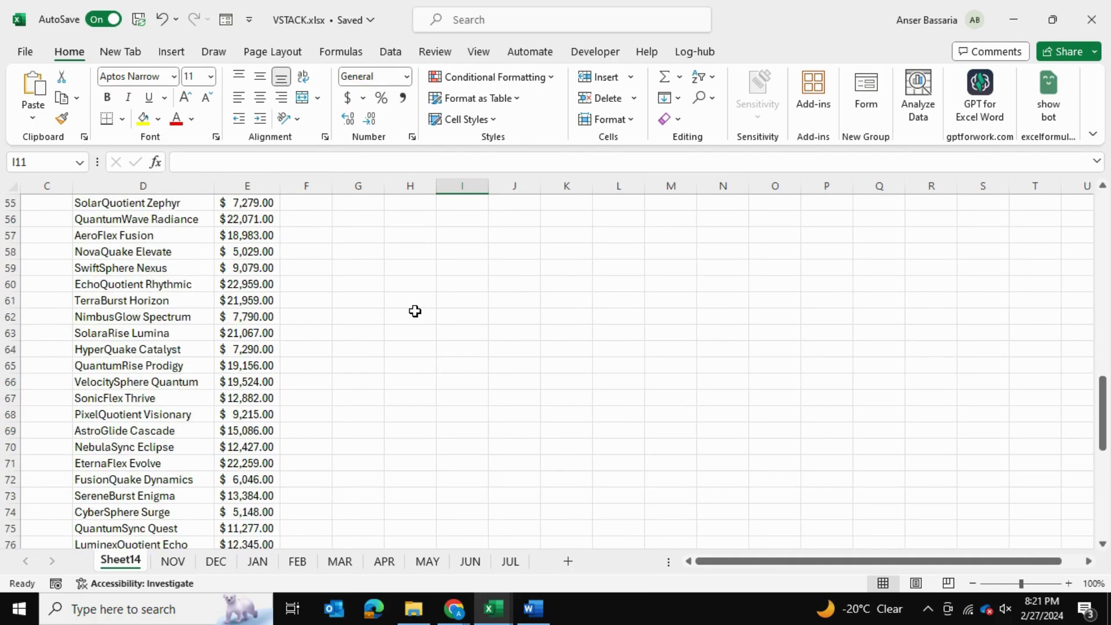
scroll(415, 311, up, 6)
scroll(415, 311, up, 17)
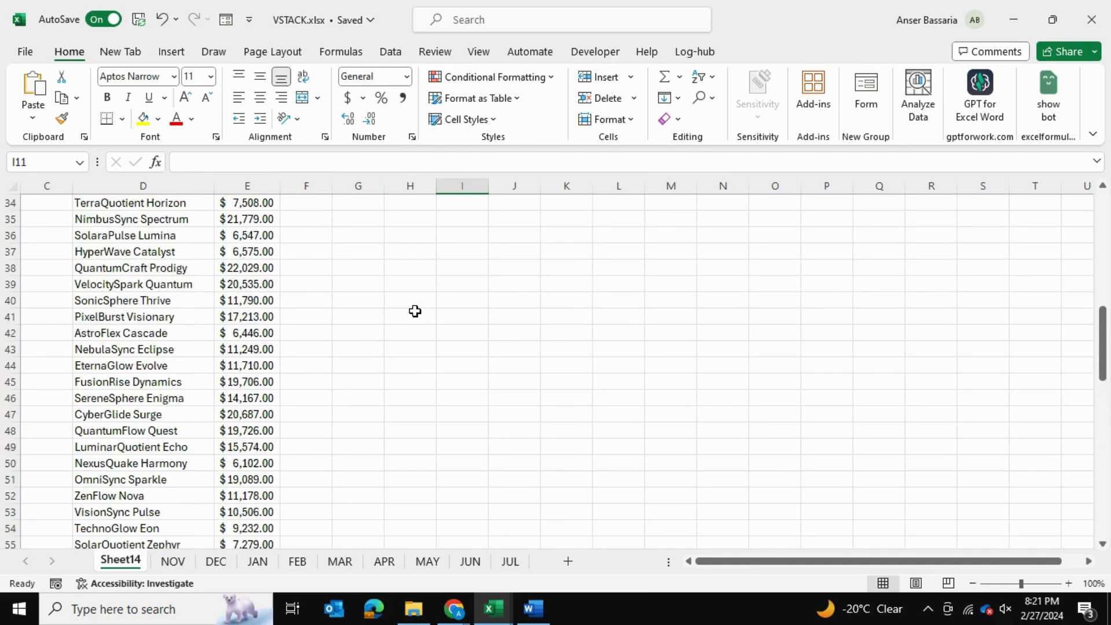